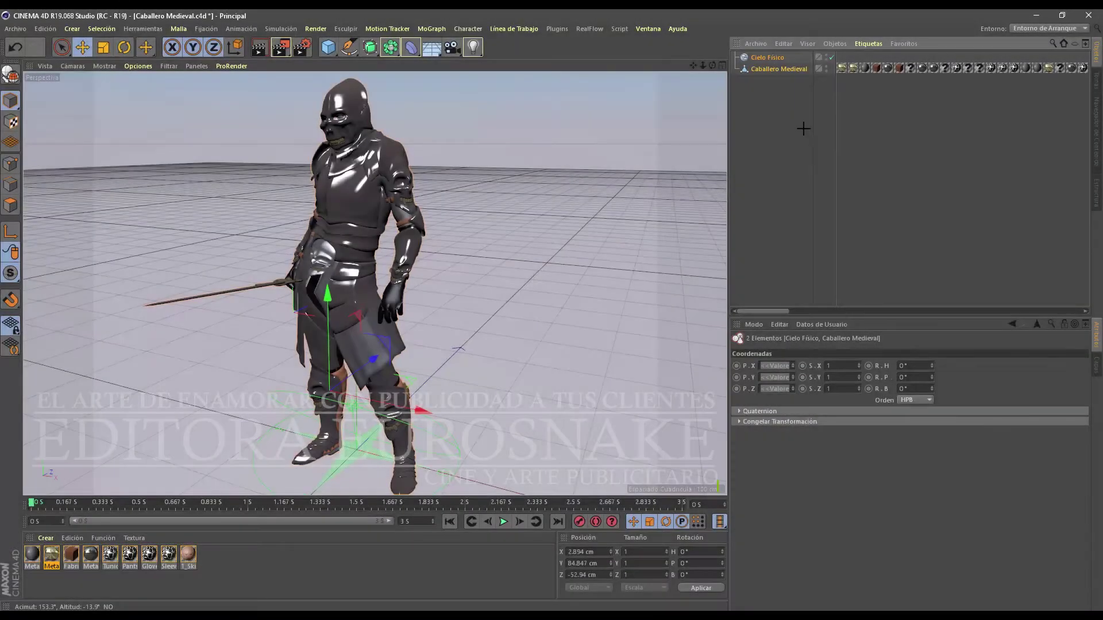
# Step: Orbit around the knight to a lower angle, dismiss the render preview, and open the Character menu
pyautogui.moveTo(712, 65)
pyautogui.mouseDown()
pyautogui.moveTo(758, 65)
pyautogui.moveTo(677, 65)
pyautogui.mouseUp()
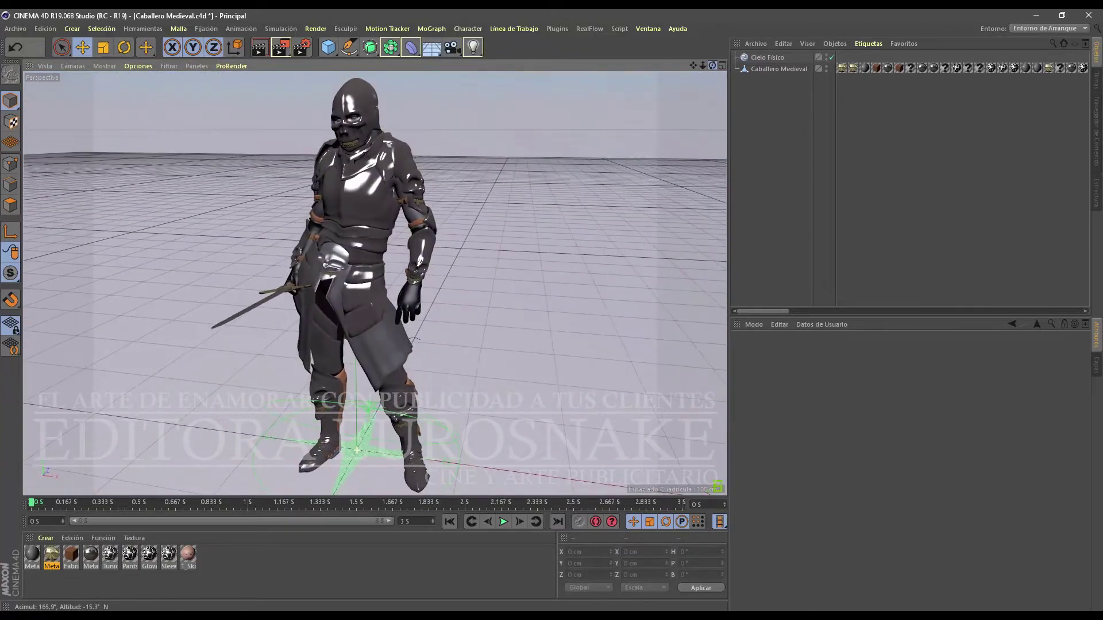
pyautogui.moveTo(712, 65); pyautogui.dragTo(689, 69)
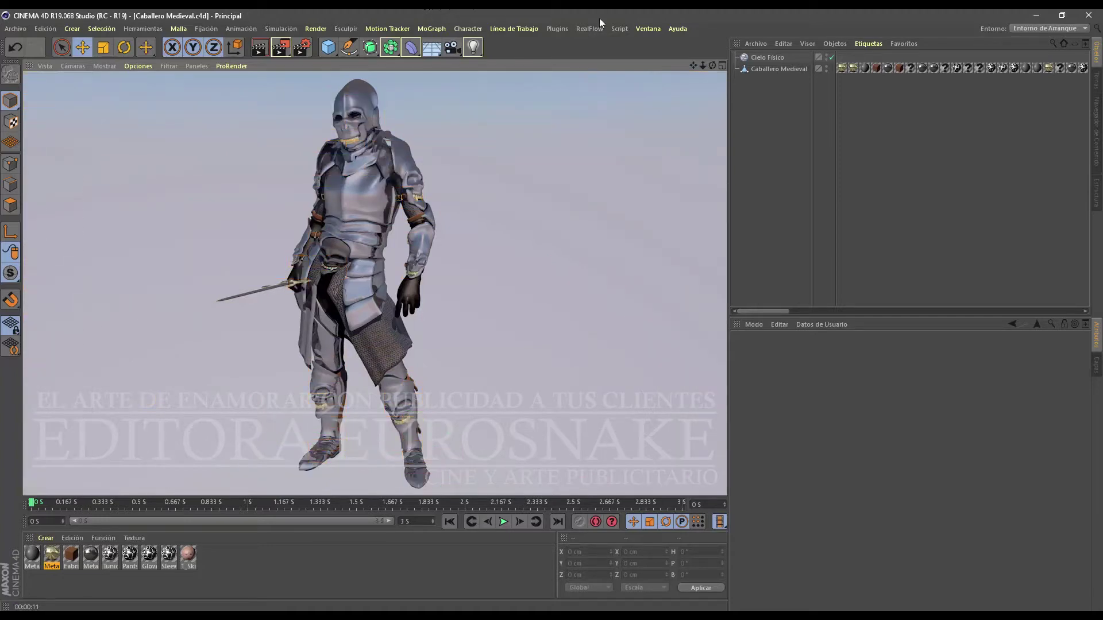
pyautogui.click(778, 171)
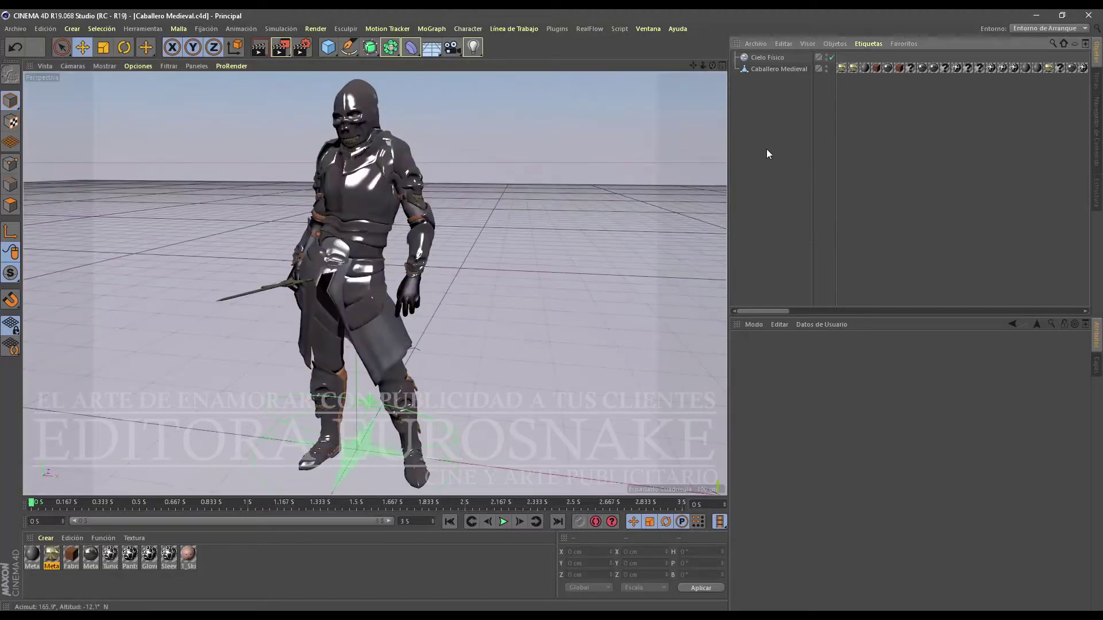
pyautogui.click(468, 29)
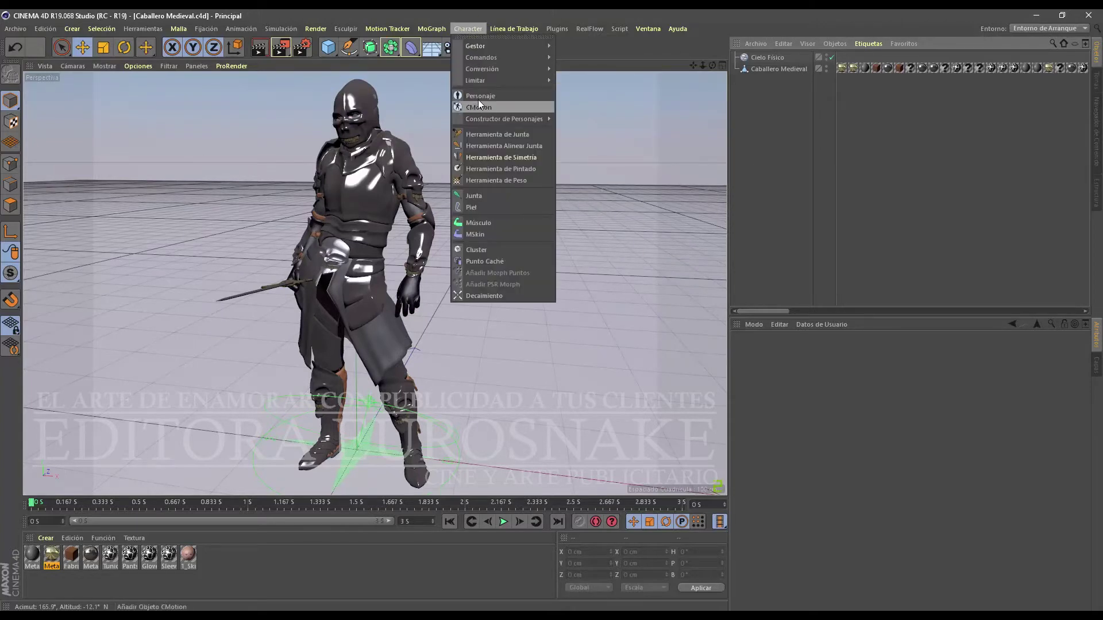
# Step: Add a Character object using the Biped template with its Root component, then switch to four views
pyautogui.click(478, 99)
pyautogui.click(815, 390)
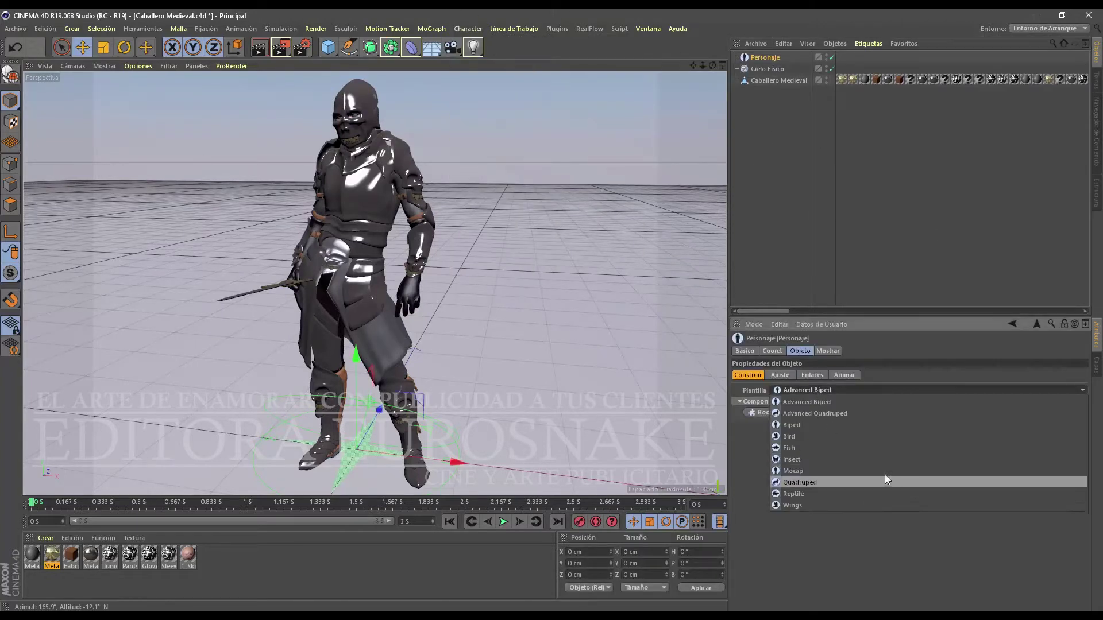
pyautogui.click(834, 425)
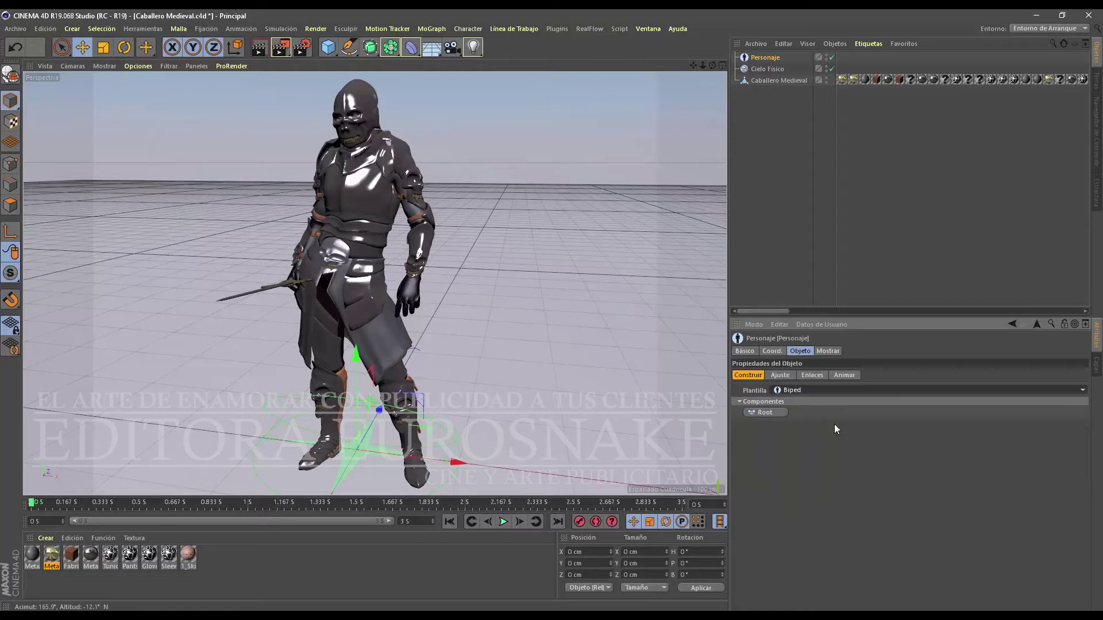
pyautogui.click(764, 413)
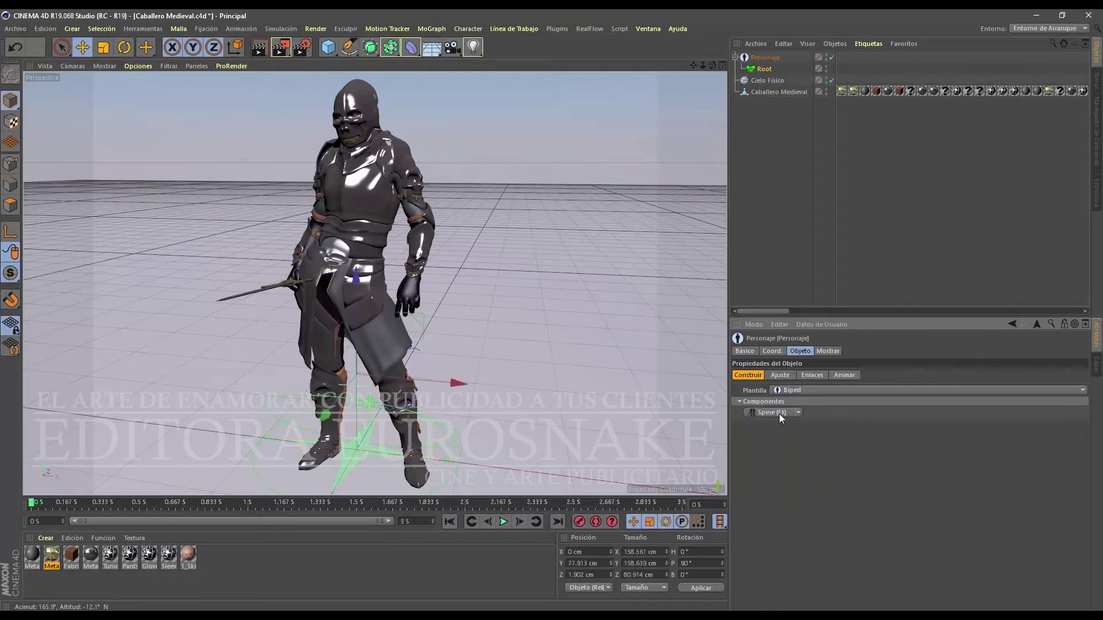
pyautogui.click(721, 66)
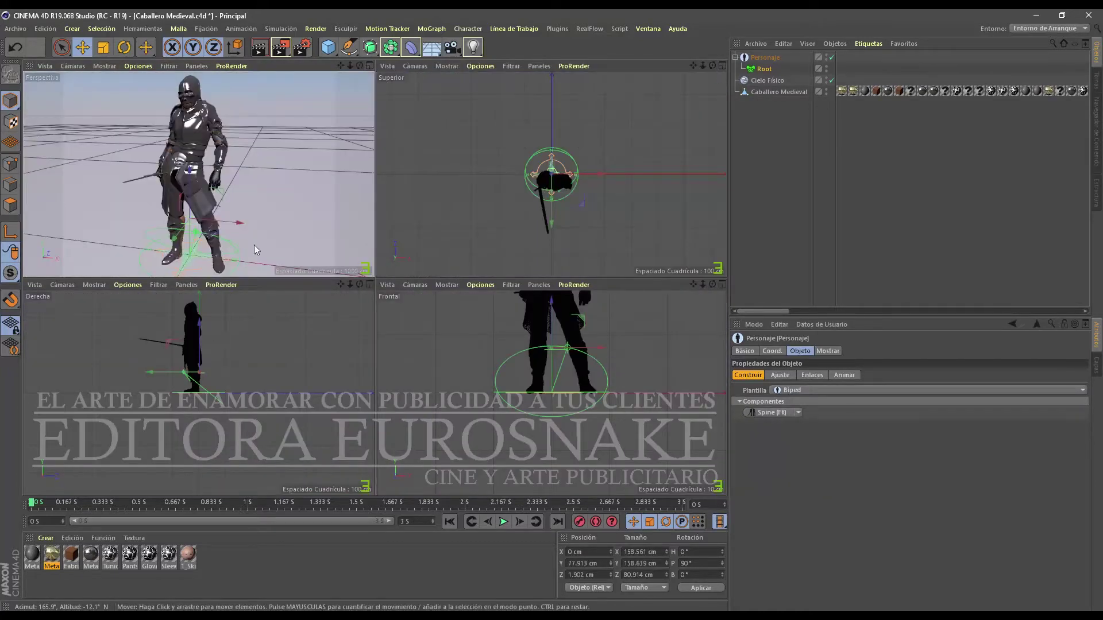
# Step: Zoom the Derecha view onto the knight and set it to hidden-line display
pyautogui.moveTo(350, 285)
pyautogui.mouseDown()
pyautogui.moveTo(198, 393)
pyautogui.moveTo(196, 408)
pyautogui.mouseUp()
pyautogui.click(94, 284)
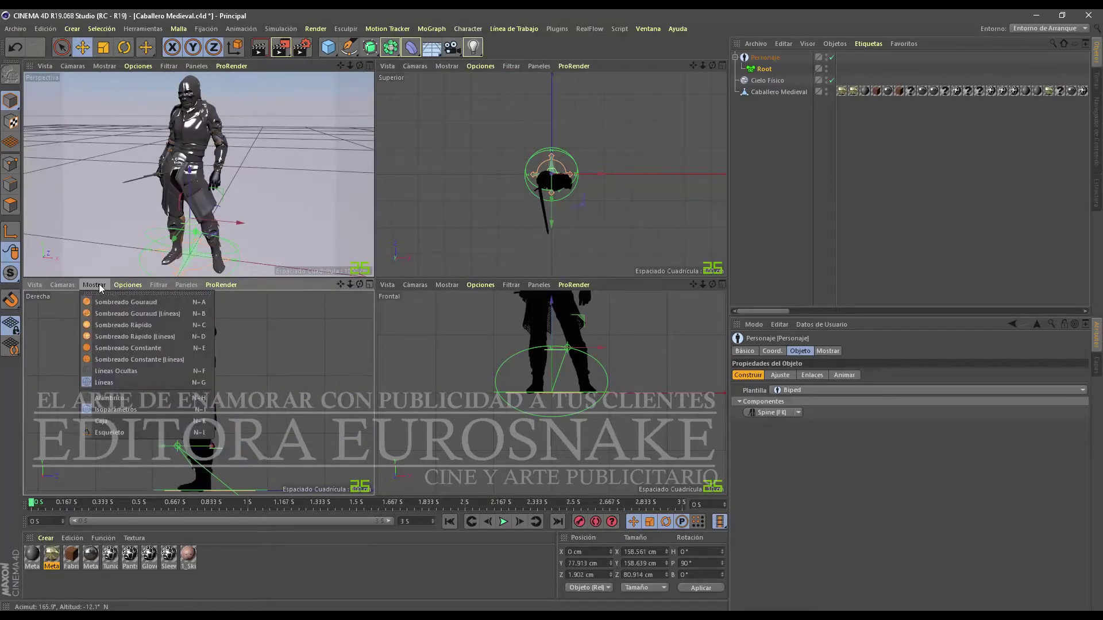
pyautogui.click(108, 398)
pyautogui.click(106, 285)
pyautogui.click(112, 371)
# Step: Frame the whole knight in the Frontal view and set it to hidden-line display
pyautogui.moveTo(692, 285); pyautogui.dragTo(551, 393)
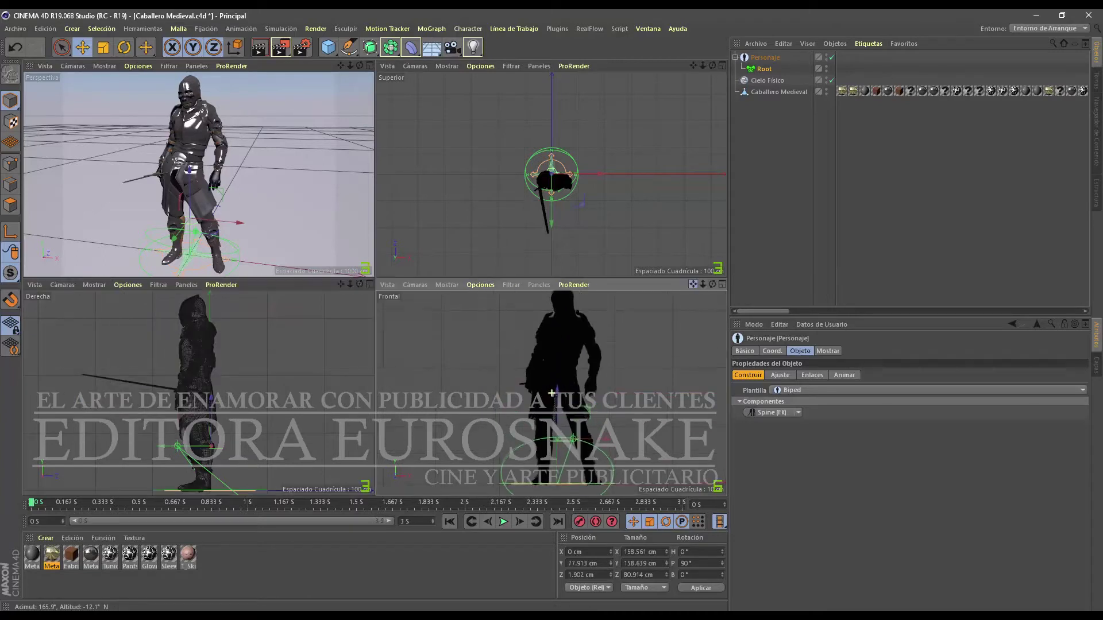
pyautogui.click(448, 285)
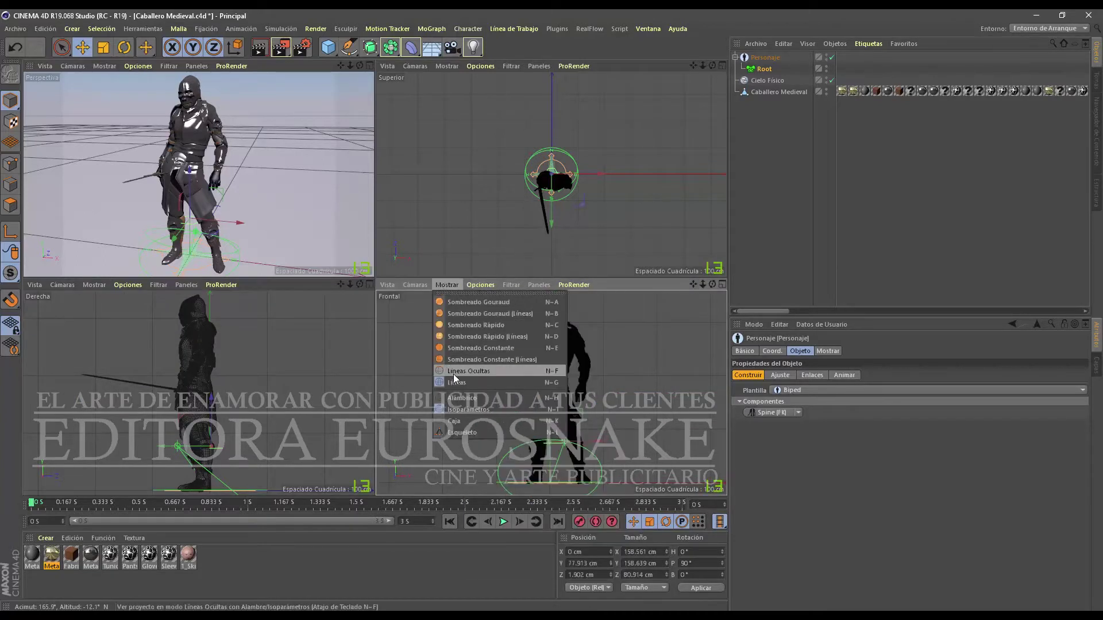
pyautogui.click(452, 371)
pyautogui.click(447, 285)
pyautogui.click(462, 398)
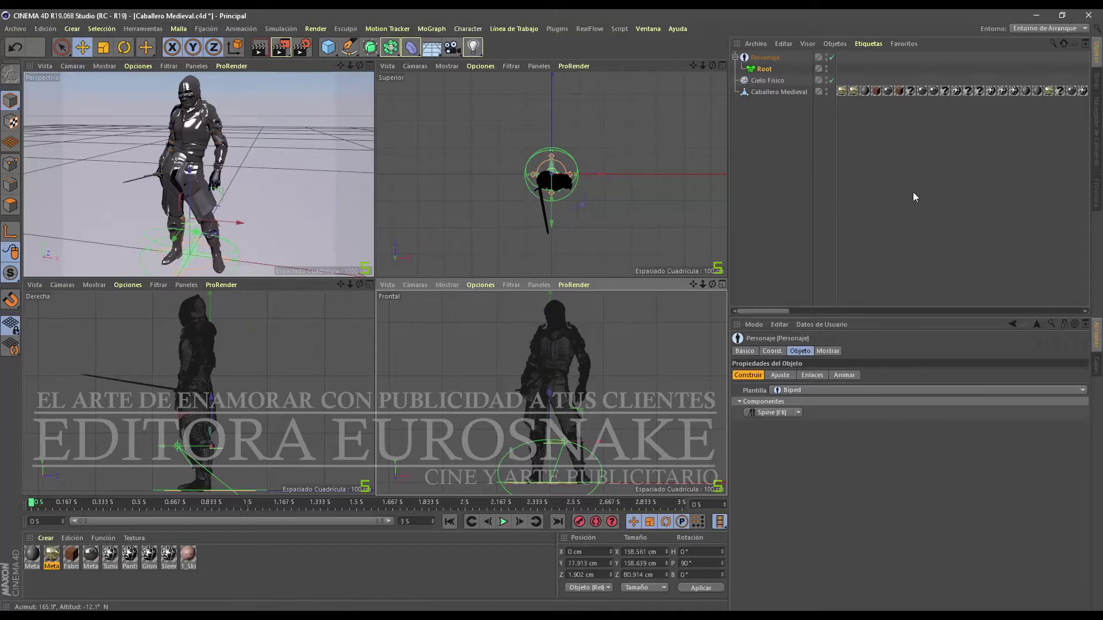
# Step: Zoom the top view, reselect the Character object, and put it in Adjust mode
pyautogui.click(774, 119)
pyautogui.moveTo(704, 66); pyautogui.dragTo(693, 63)
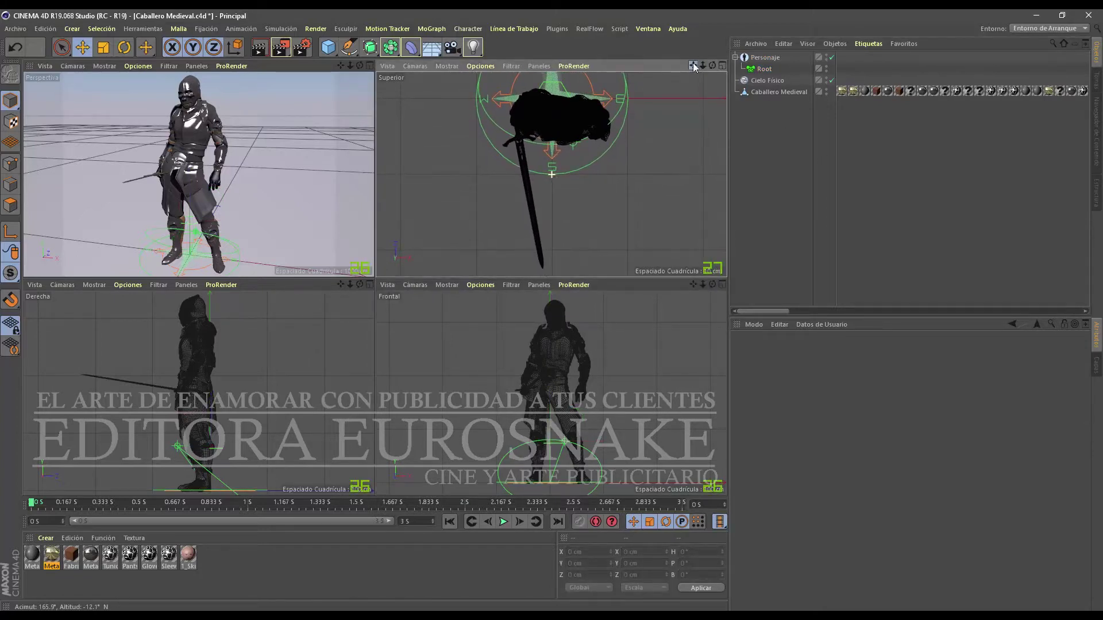
pyautogui.hotkey('ctrl', 'z')
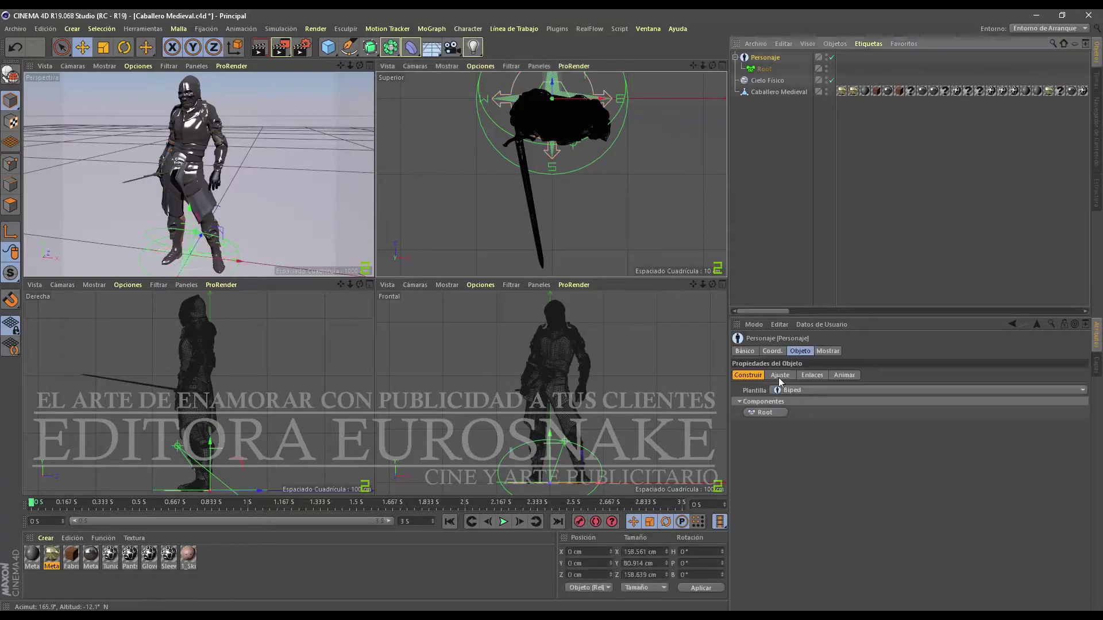
pyautogui.click(777, 374)
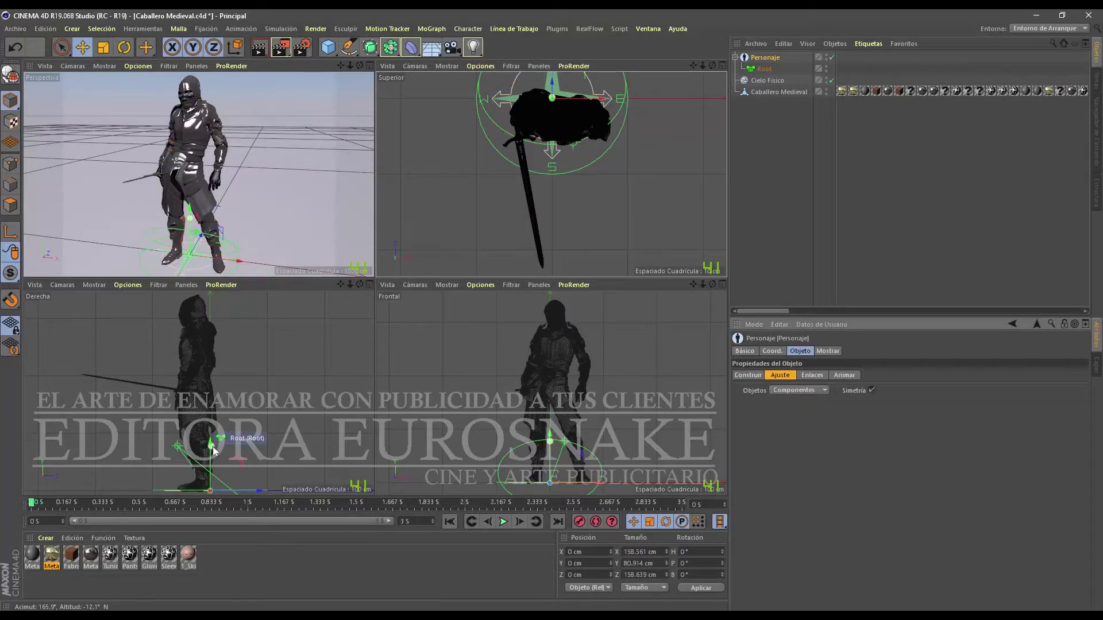
# Step: Raise the Root joint to hip height and add a Spine (IK) under it, working in the maximized side view
pyautogui.moveTo(219, 451); pyautogui.dragTo(216, 393)
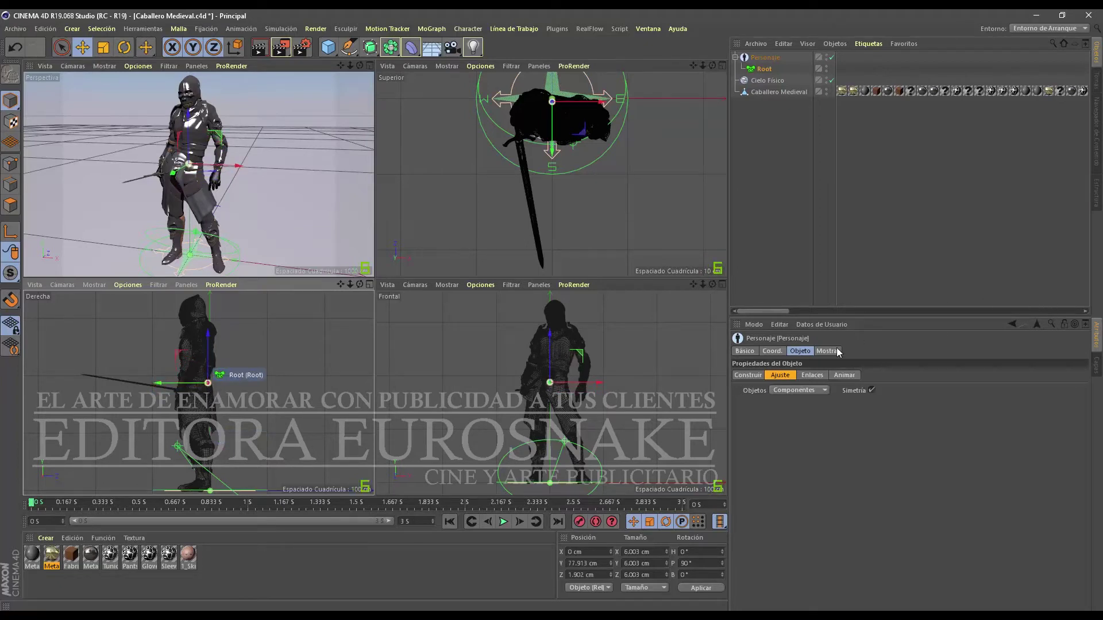
pyautogui.click(747, 375)
pyautogui.click(797, 412)
pyautogui.click(792, 439)
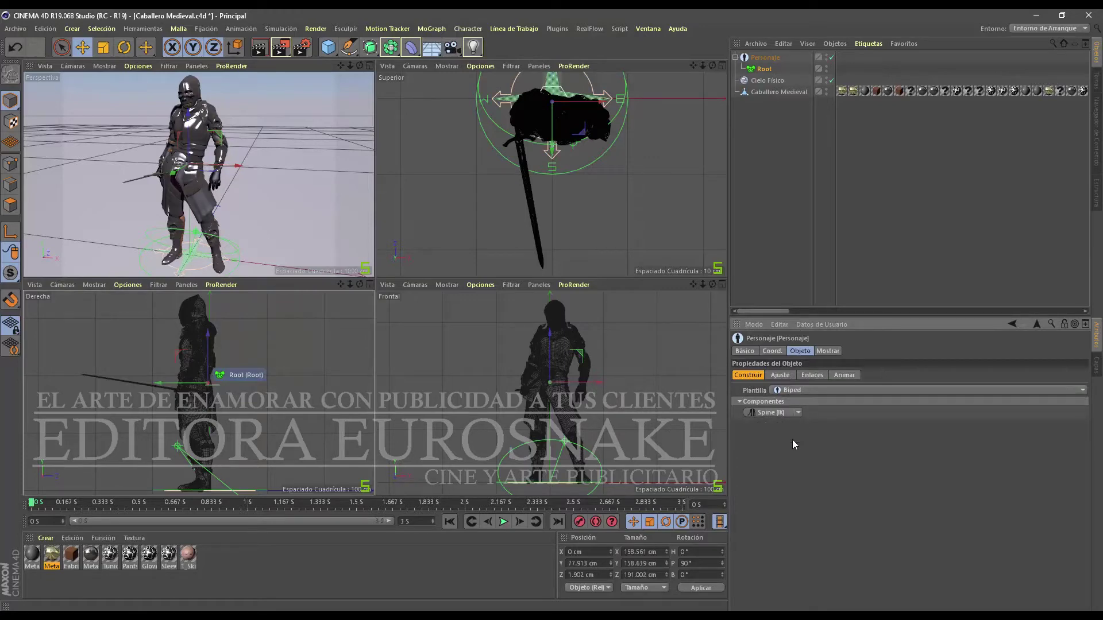
pyautogui.click(370, 284)
pyautogui.scroll(5, 661, 183)
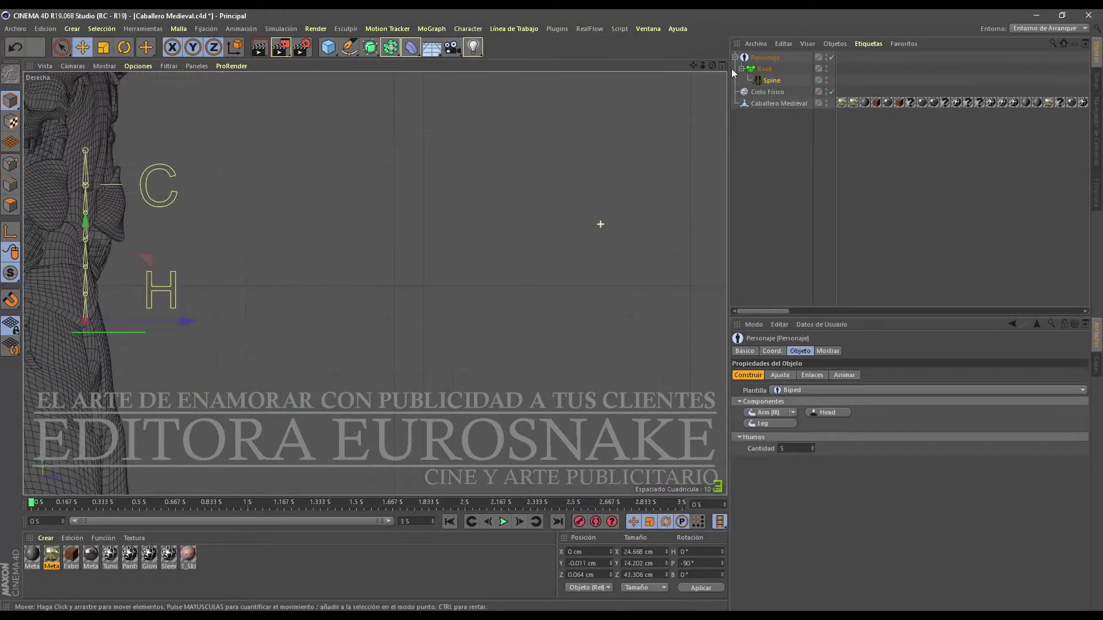
# Step: Set the spine to 6 bones and stretch it along the knight's back up to the neck
pyautogui.moveTo(693, 66); pyautogui.dragTo(560, 243)
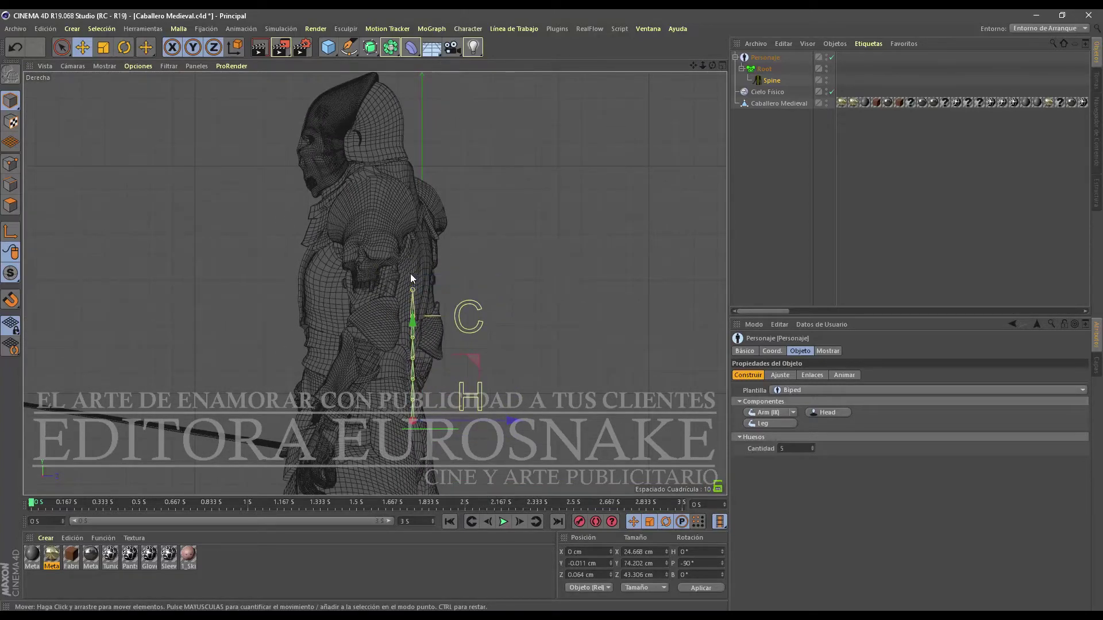
pyautogui.click(812, 446)
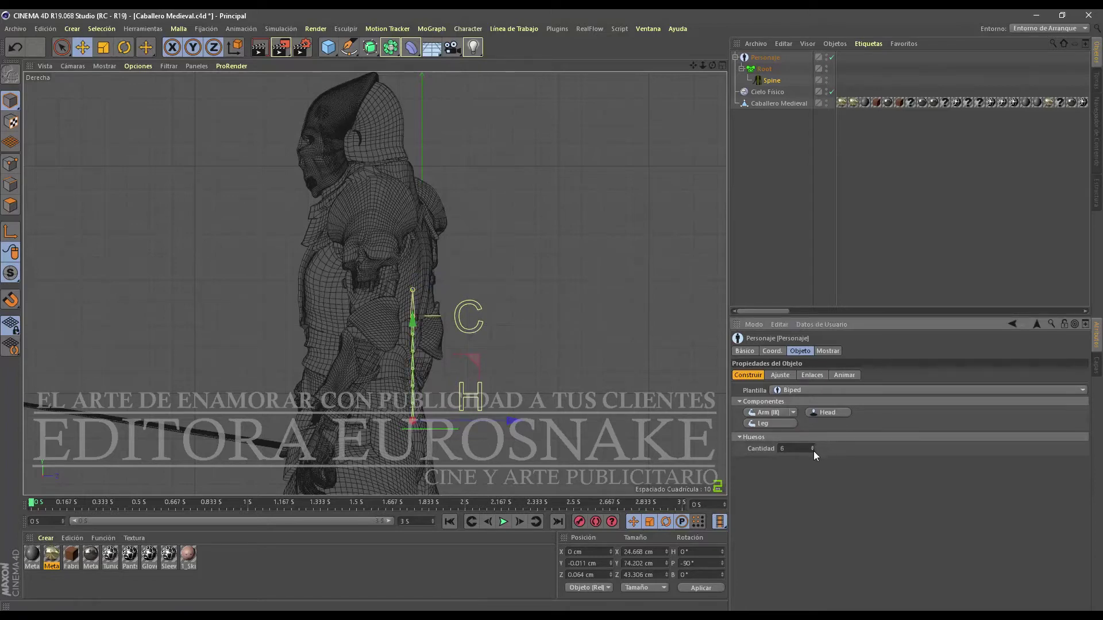
pyautogui.click(780, 375)
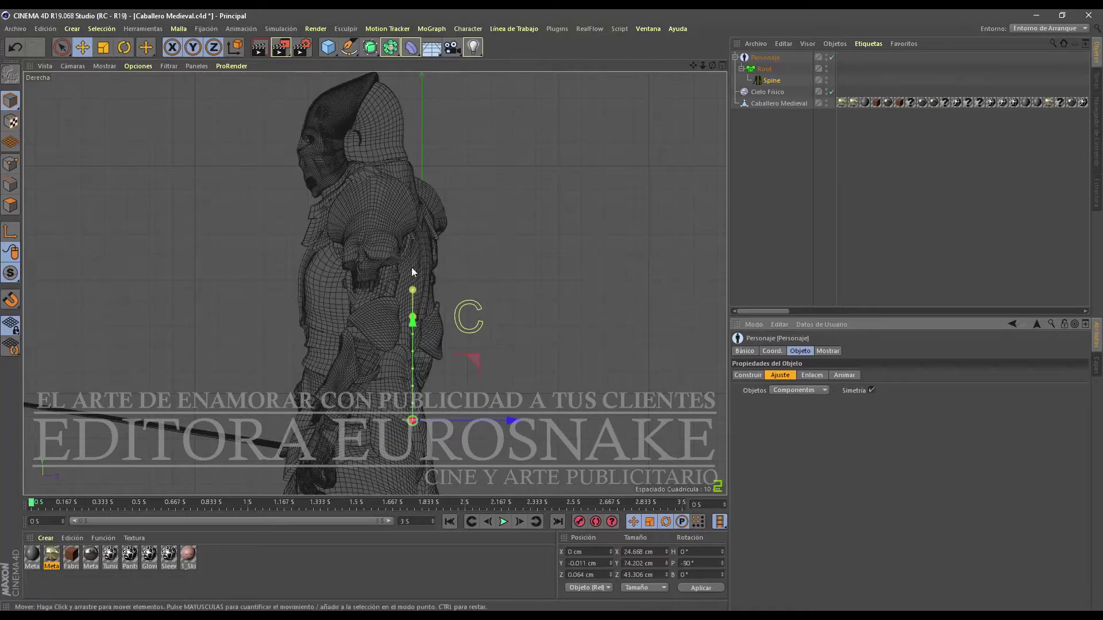
pyautogui.moveTo(413, 289); pyautogui.dragTo(412, 194)
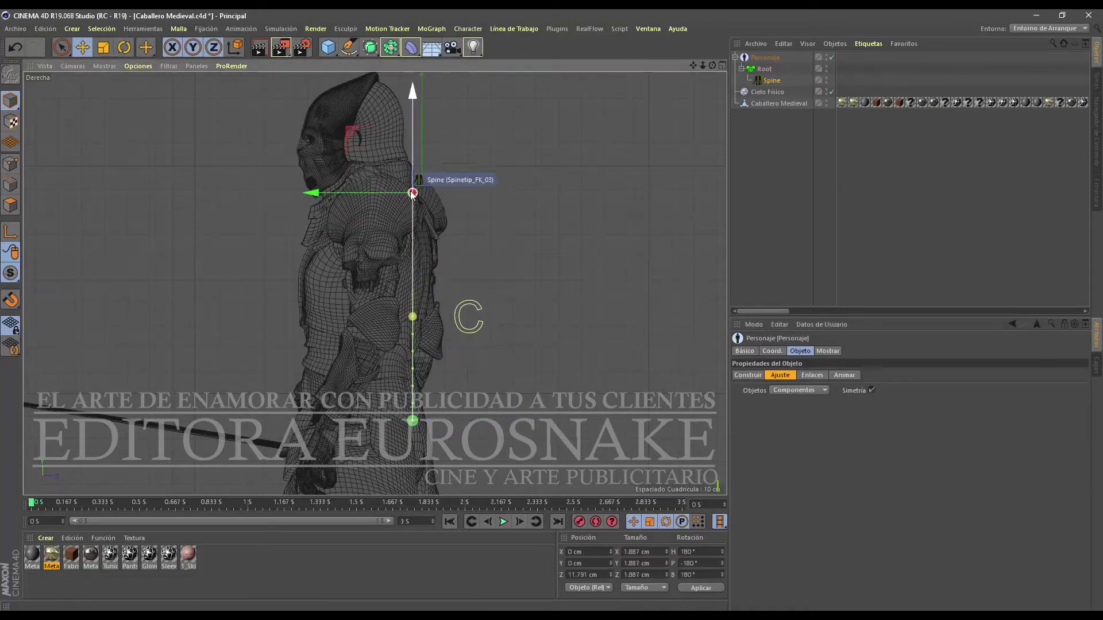
pyautogui.moveTo(413, 316); pyautogui.dragTo(416, 208)
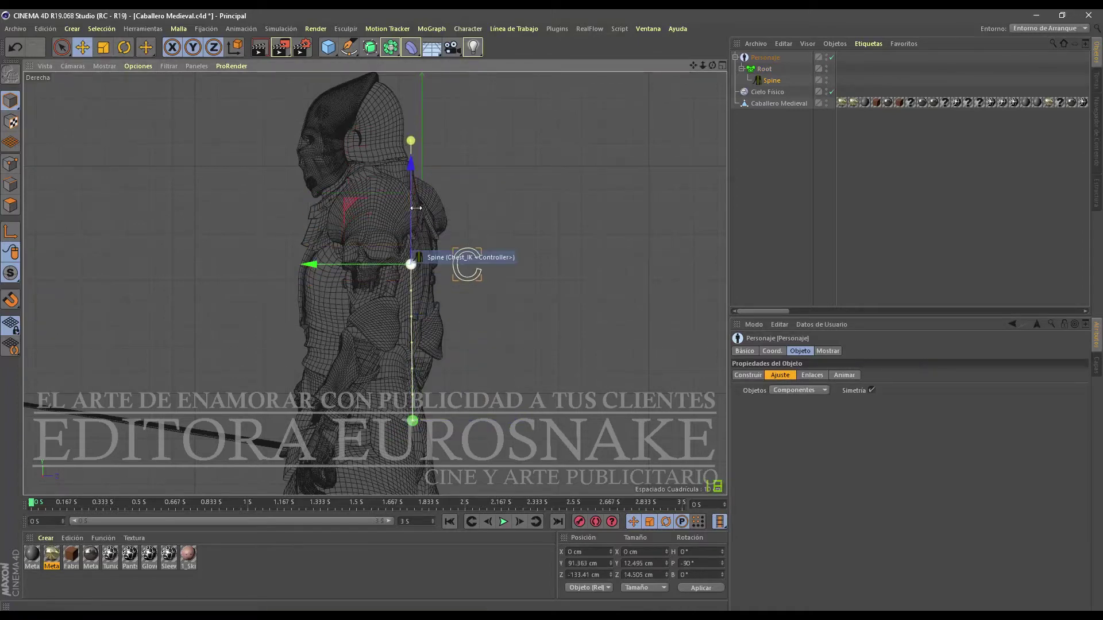
pyautogui.moveTo(411, 140); pyautogui.dragTo(378, 182)
pyautogui.moveTo(415, 261)
pyautogui.mouseDown()
pyautogui.moveTo(296, 271)
pyautogui.moveTo(412, 273)
pyautogui.mouseUp()
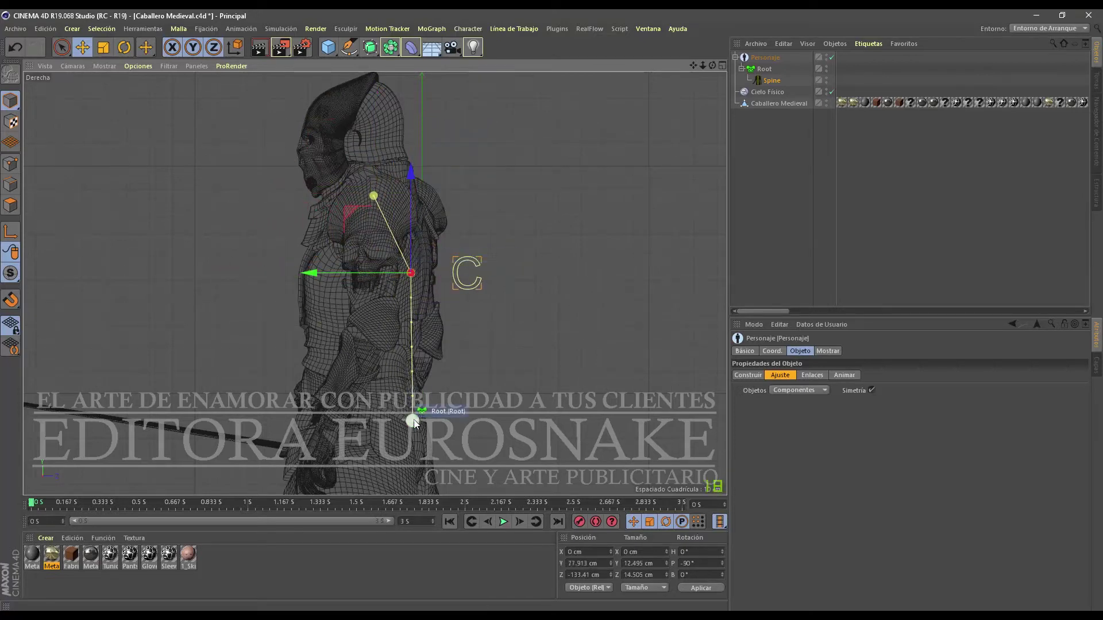
pyautogui.moveTo(414, 424); pyautogui.dragTo(418, 276)
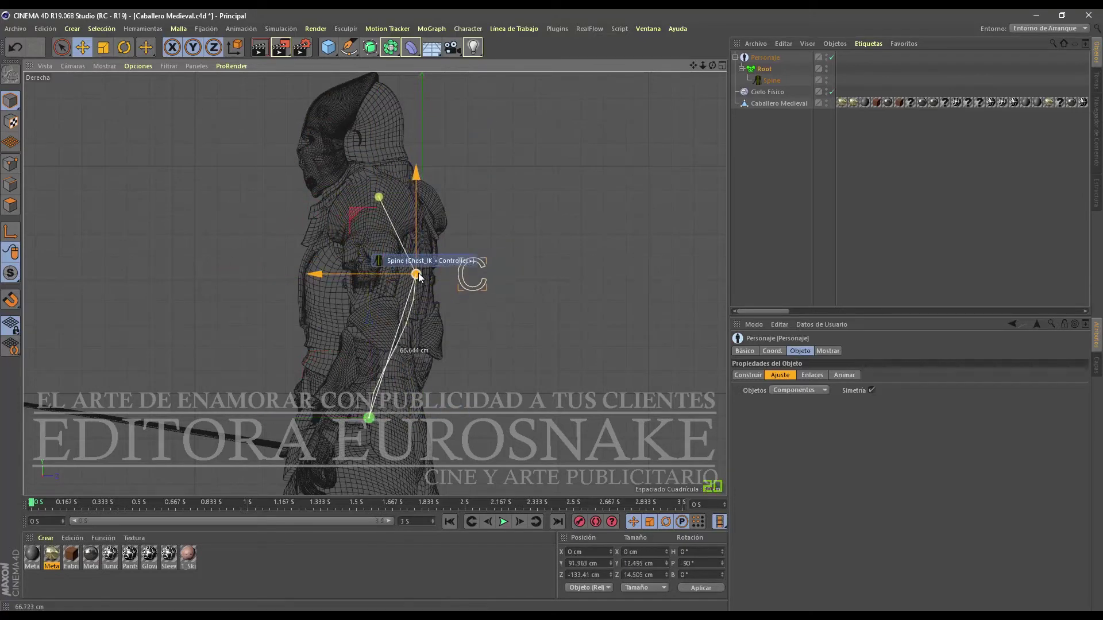
pyautogui.moveTo(419, 276); pyautogui.dragTo(367, 190)
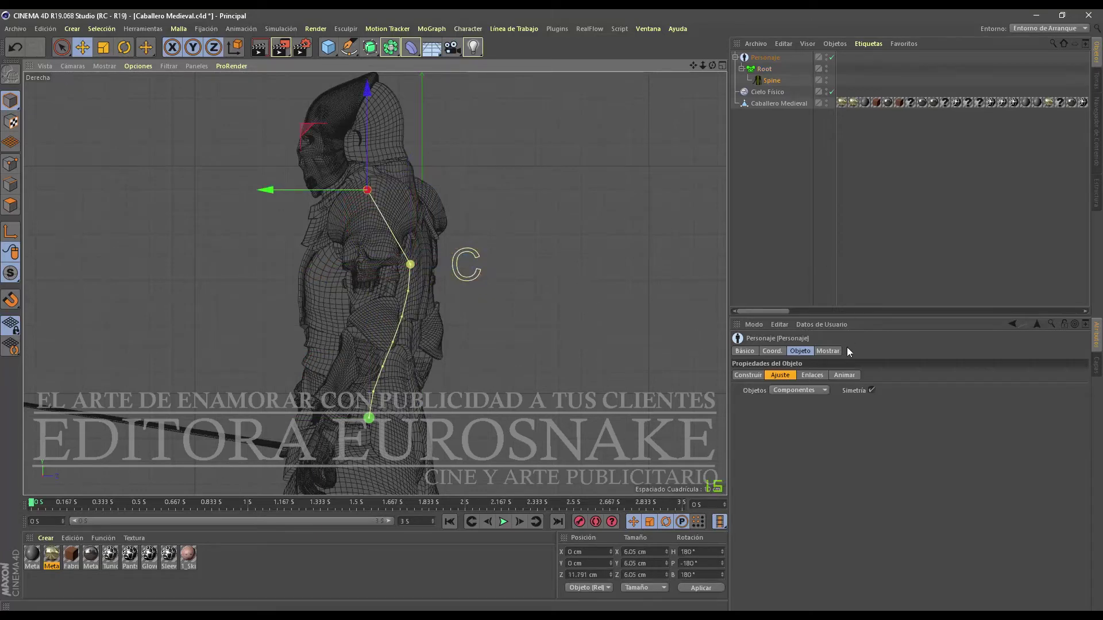
# Step: Refine the spine tip curve and Root alignment, then return to Build with the front view maximized
pyautogui.click(747, 374)
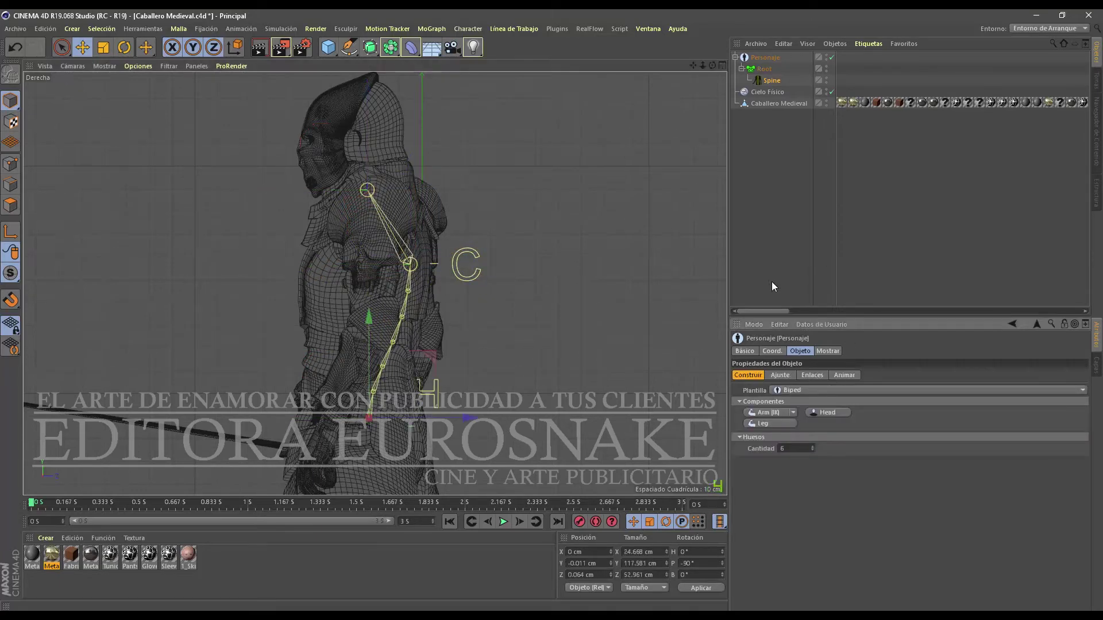
pyautogui.click(780, 375)
pyautogui.moveTo(360, 161); pyautogui.dragTo(382, 204)
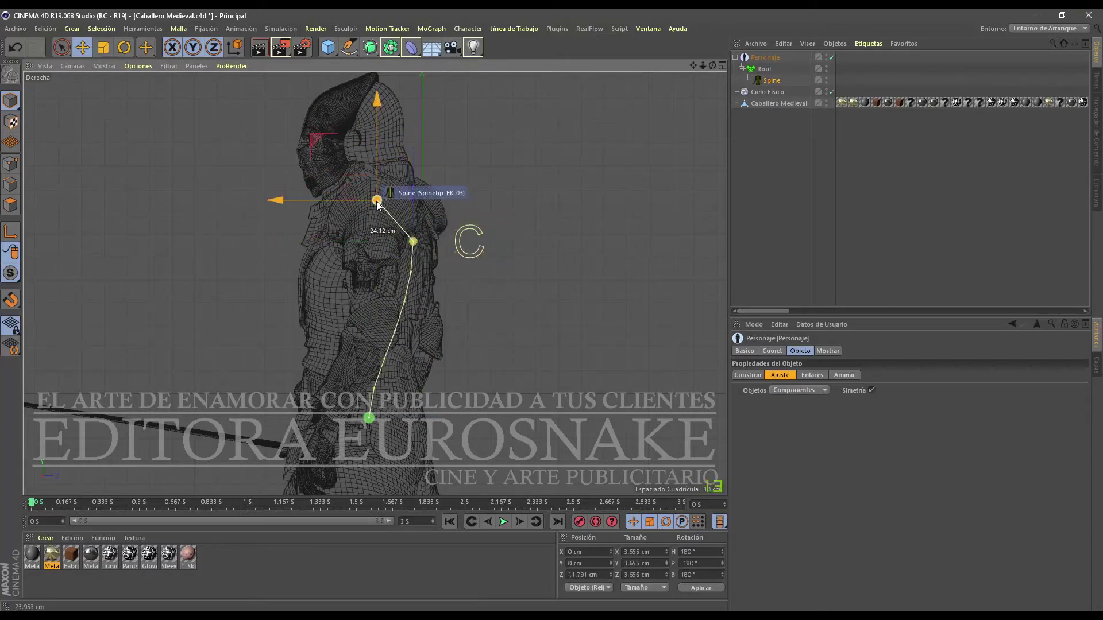
pyautogui.moveTo(369, 418); pyautogui.dragTo(382, 414)
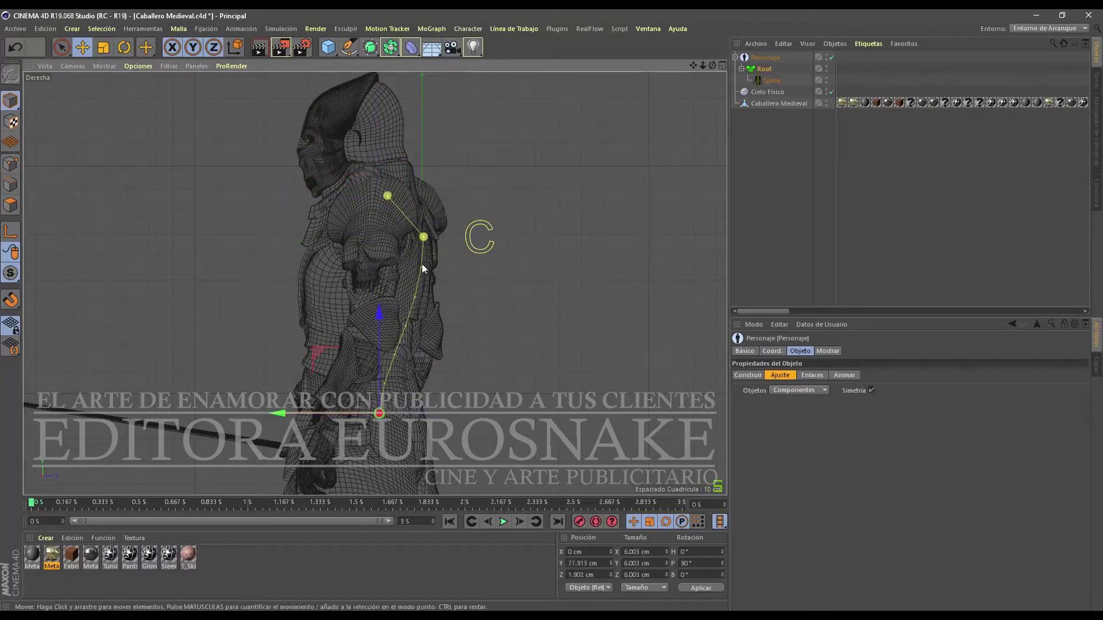
pyautogui.click(747, 374)
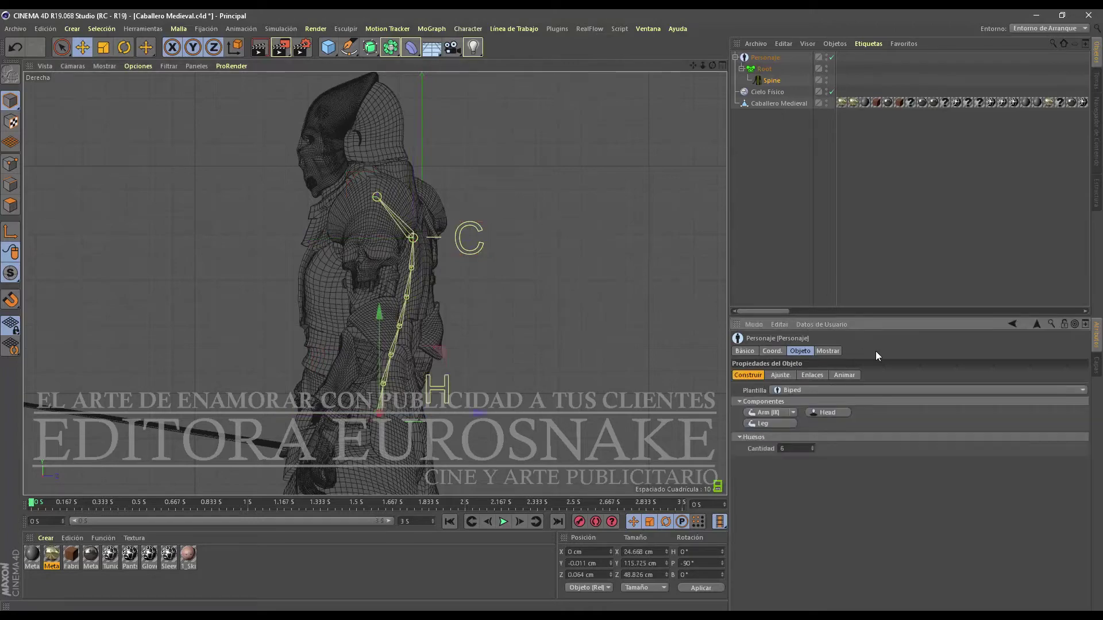
pyautogui.click(722, 66)
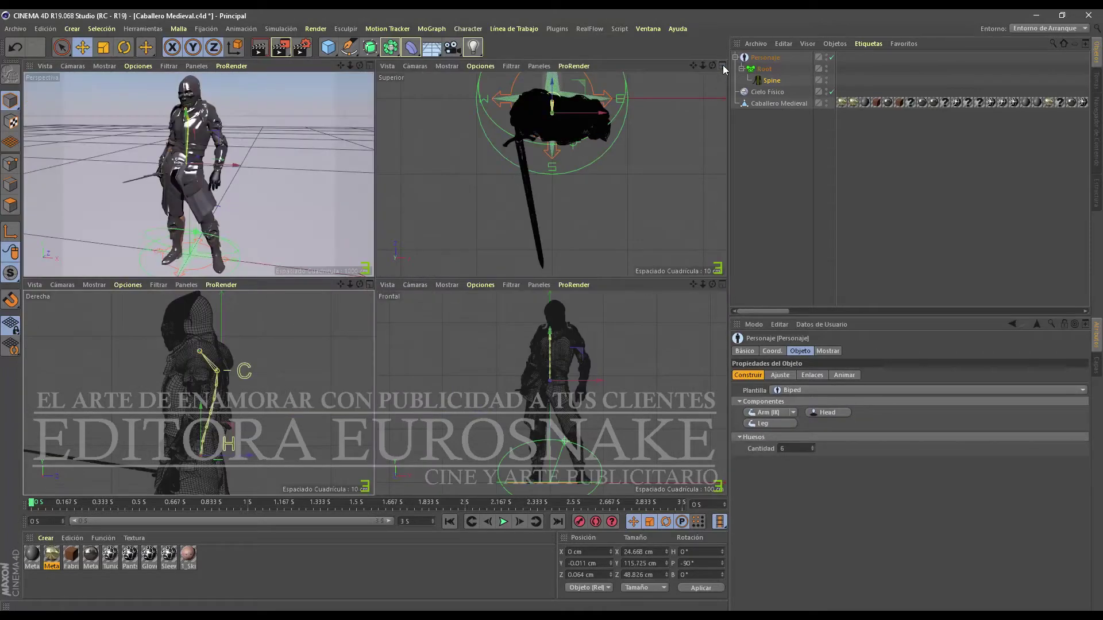
pyautogui.click(722, 286)
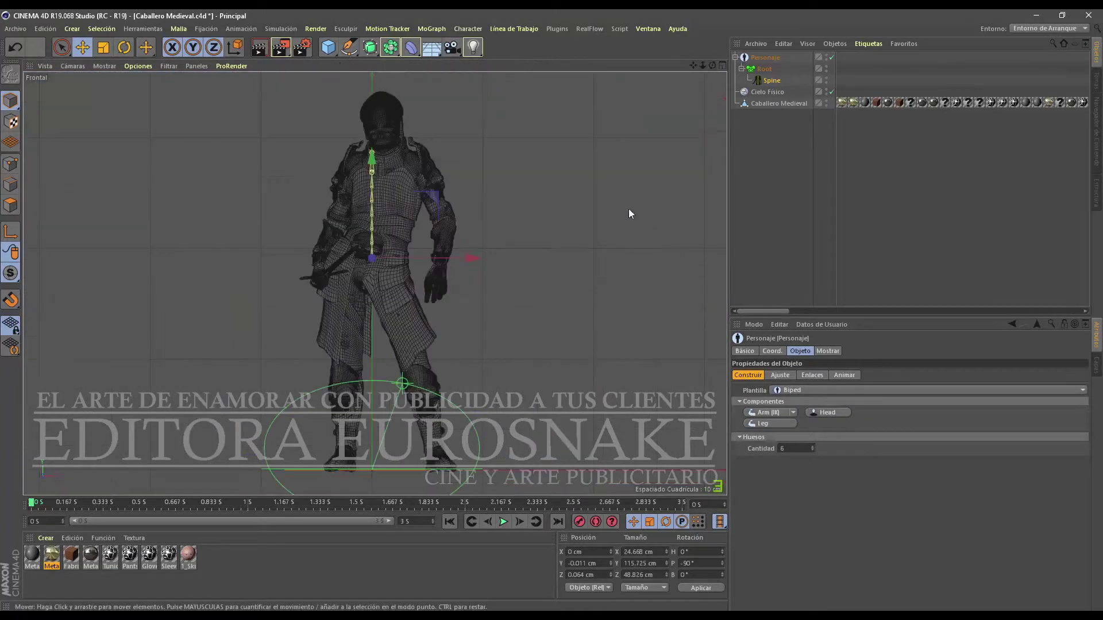
# Step: Zoom the front view and raise the chest controller to the knight's neck
pyautogui.moveTo(702, 65); pyautogui.dragTo(710, 66)
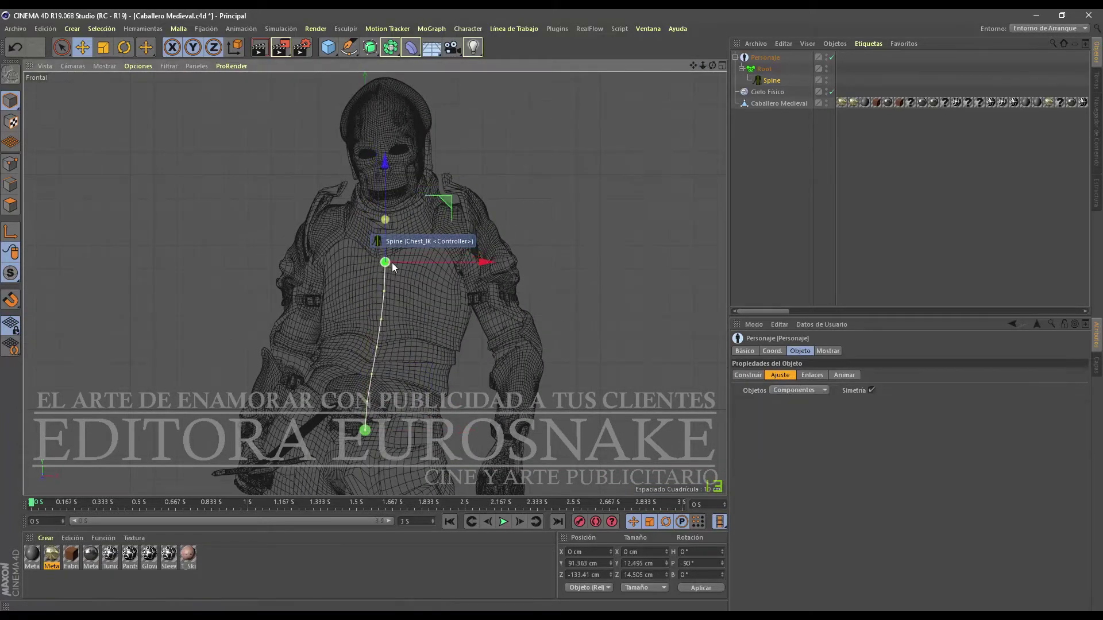
pyautogui.moveTo(396, 228)
pyautogui.mouseDown()
pyautogui.moveTo(398, 197)
pyautogui.moveTo(397, 253)
pyautogui.moveTo(388, 189)
pyautogui.moveTo(390, 203)
pyautogui.mouseUp()
pyautogui.click(747, 375)
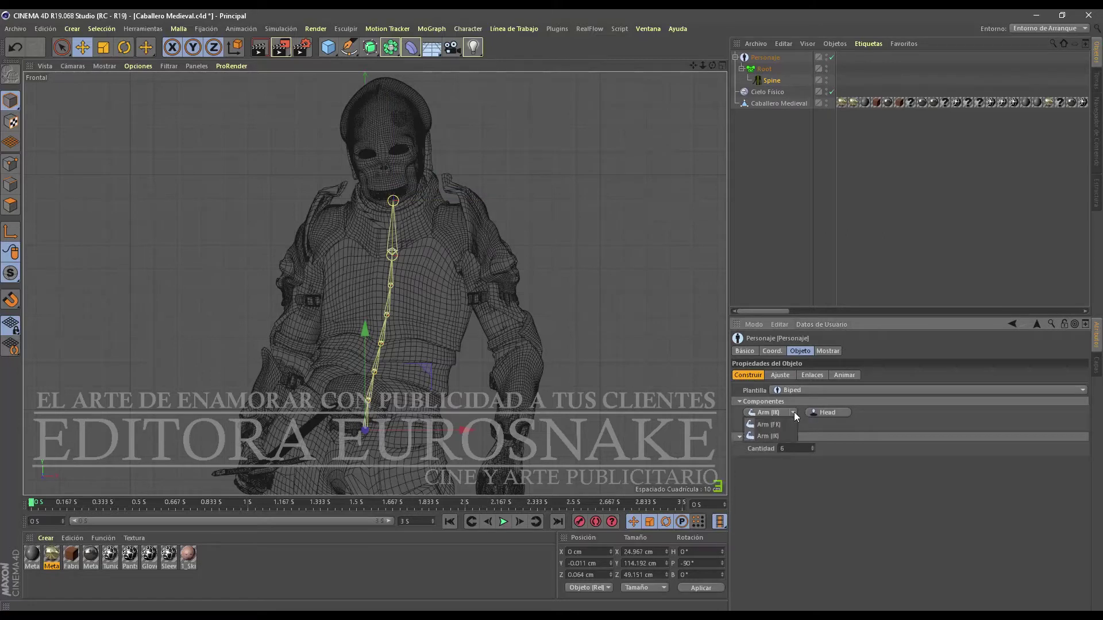
# Step: Add IK arms and fit the left shoulder, elbow and hand joints onto the knight's arm
pyautogui.click(787, 434)
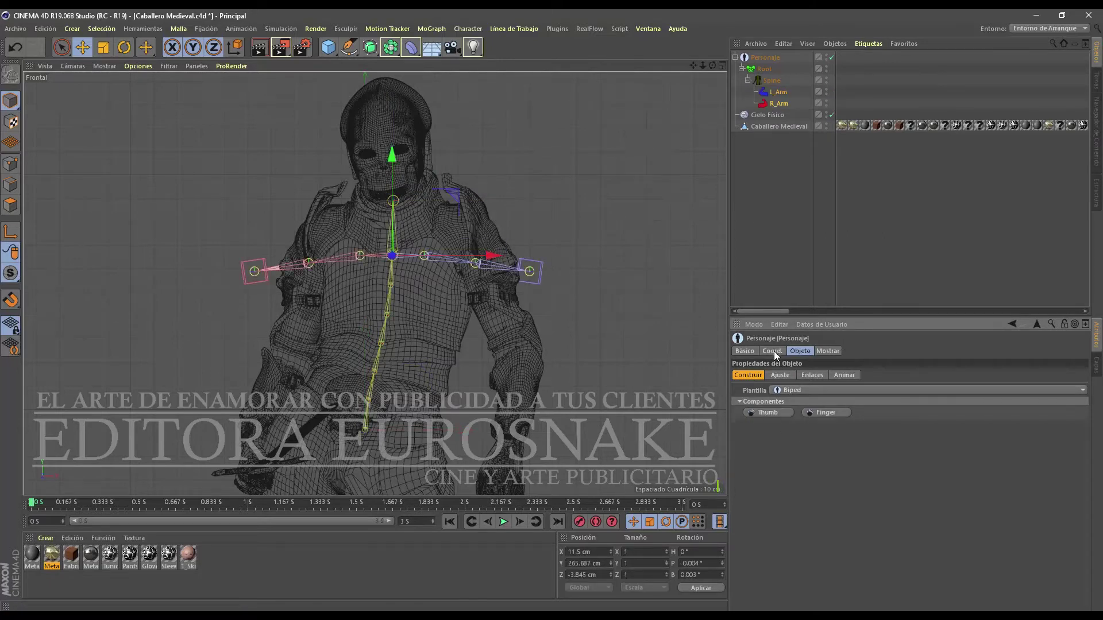
pyautogui.click(780, 375)
pyautogui.moveTo(423, 256)
pyautogui.mouseDown()
pyautogui.moveTo(443, 242)
pyautogui.moveTo(475, 241)
pyautogui.moveTo(466, 253)
pyautogui.moveTo(501, 240)
pyautogui.moveTo(515, 340)
pyautogui.mouseUp()
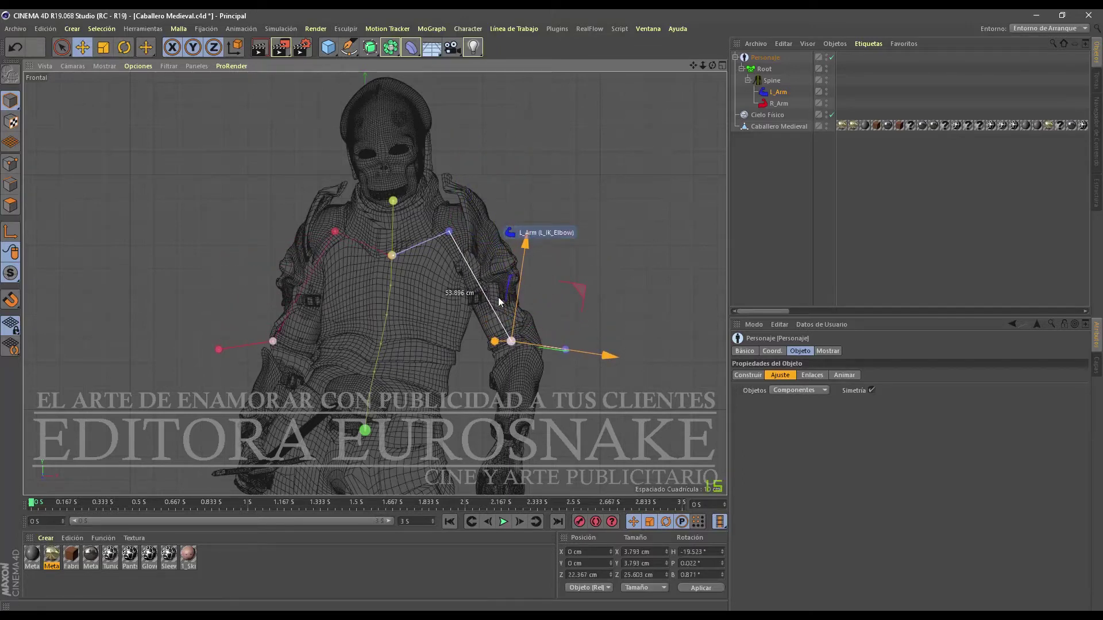
pyautogui.click(515, 340)
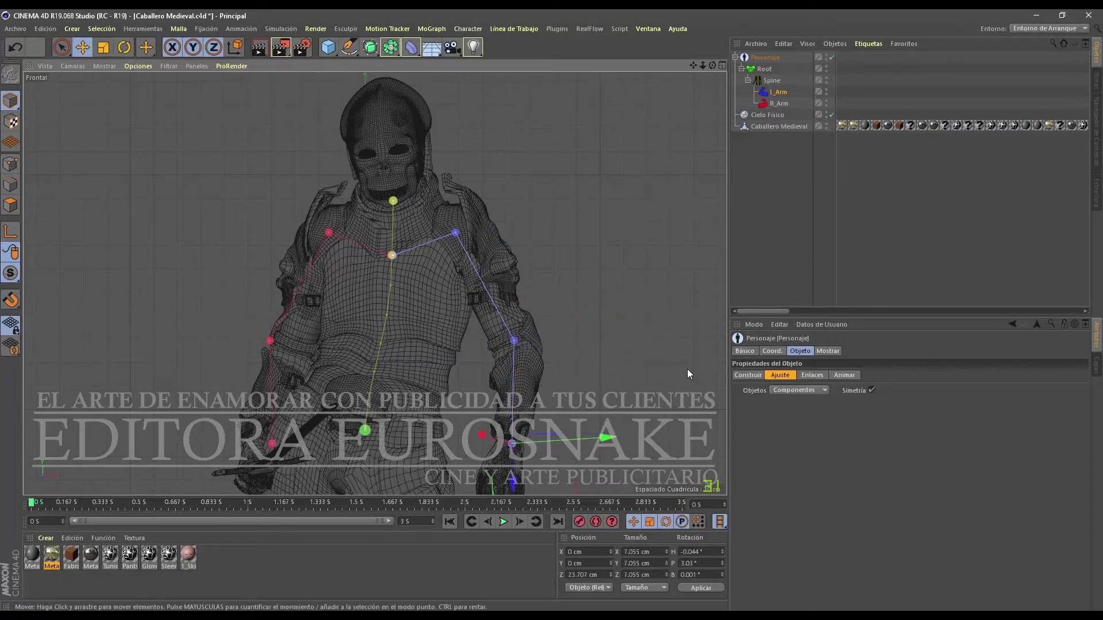
pyautogui.scroll(3, 511, 446)
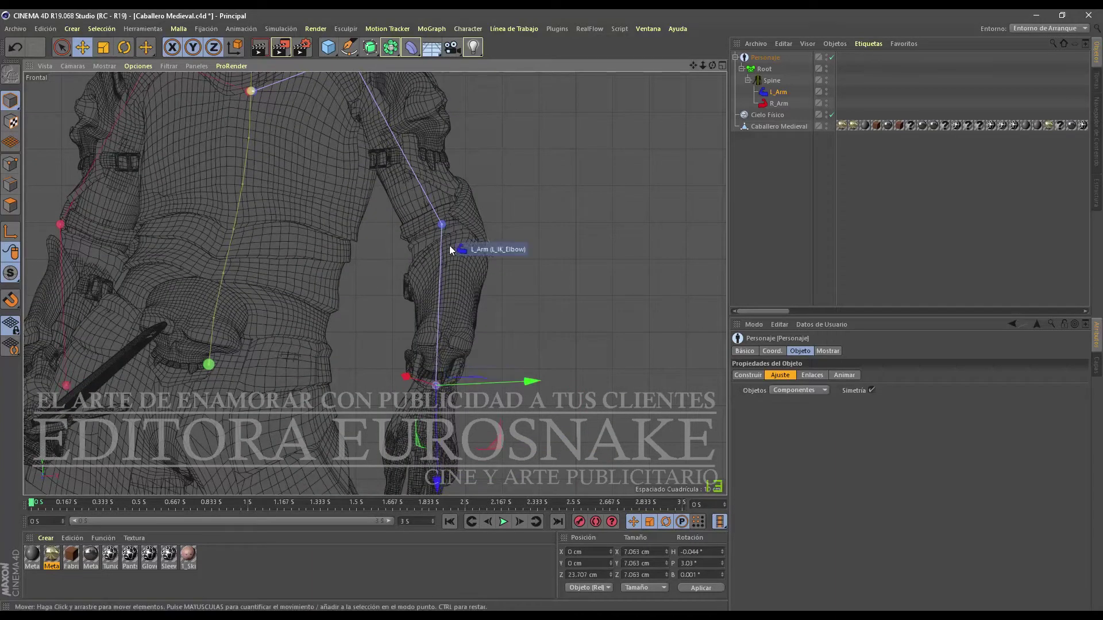
pyautogui.click(446, 228)
pyautogui.click(440, 390)
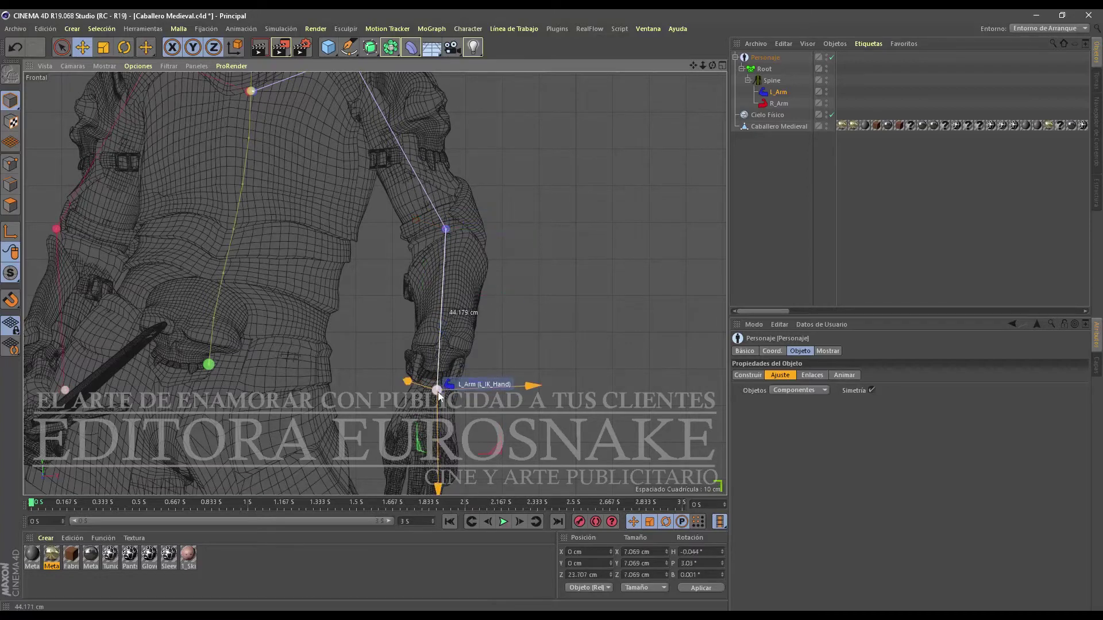
pyautogui.moveTo(184, 222)
pyautogui.keyDown('alt'); pyautogui.mouseDown(button='middle')
pyautogui.moveTo(375, 284)
pyautogui.moveTo(320, 255)
pyautogui.mouseUp(button='middle'); pyautogui.keyUp('alt')
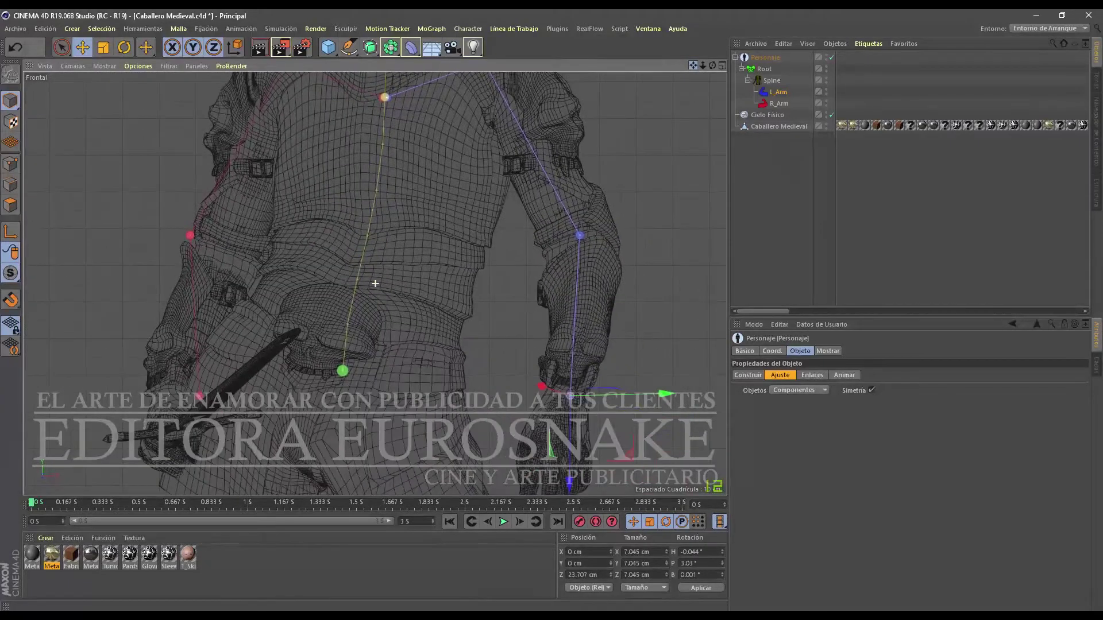
# Step: With symmetry off, fit the right elbow, hand and shoulder joints, then re-enable symmetry
pyautogui.click(192, 262)
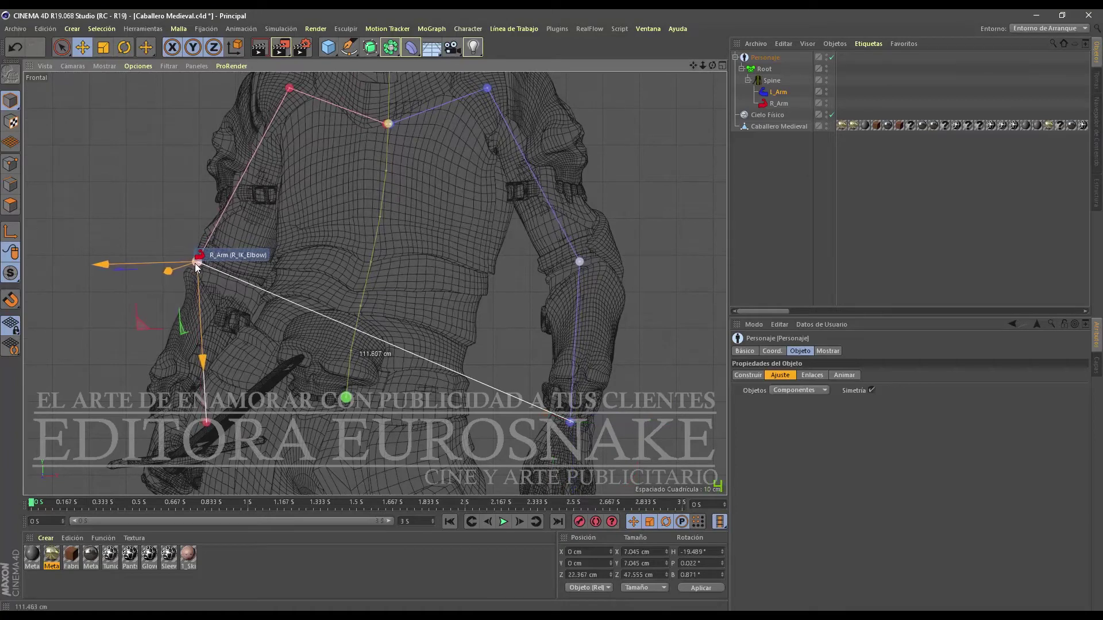
pyautogui.click(871, 390)
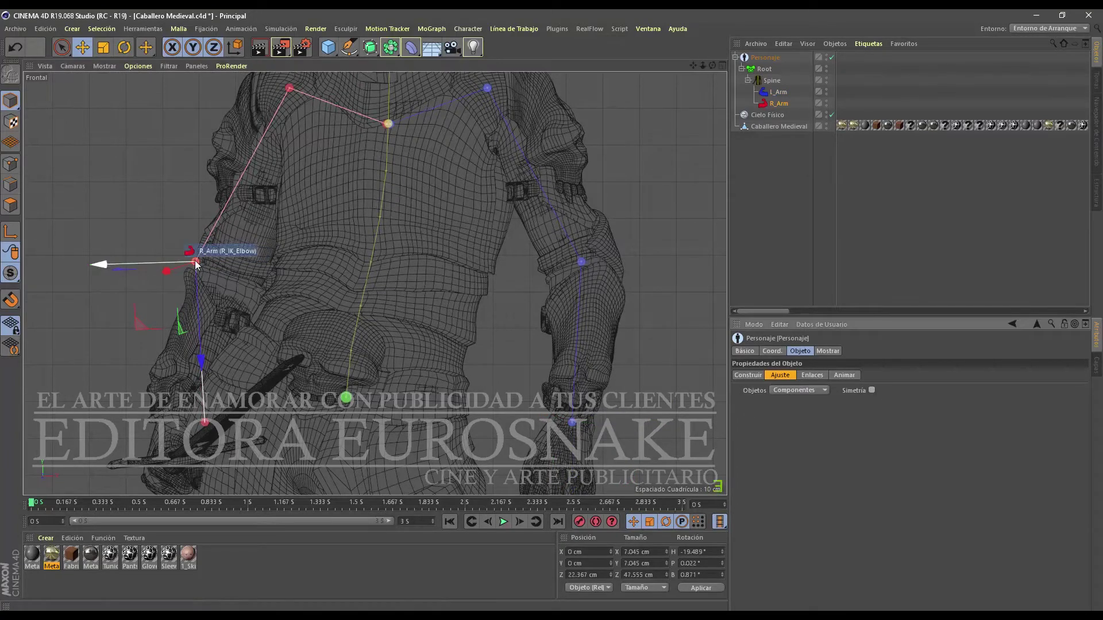
pyautogui.moveTo(195, 262); pyautogui.dragTo(232, 270)
pyautogui.moveTo(241, 432); pyautogui.dragTo(168, 410)
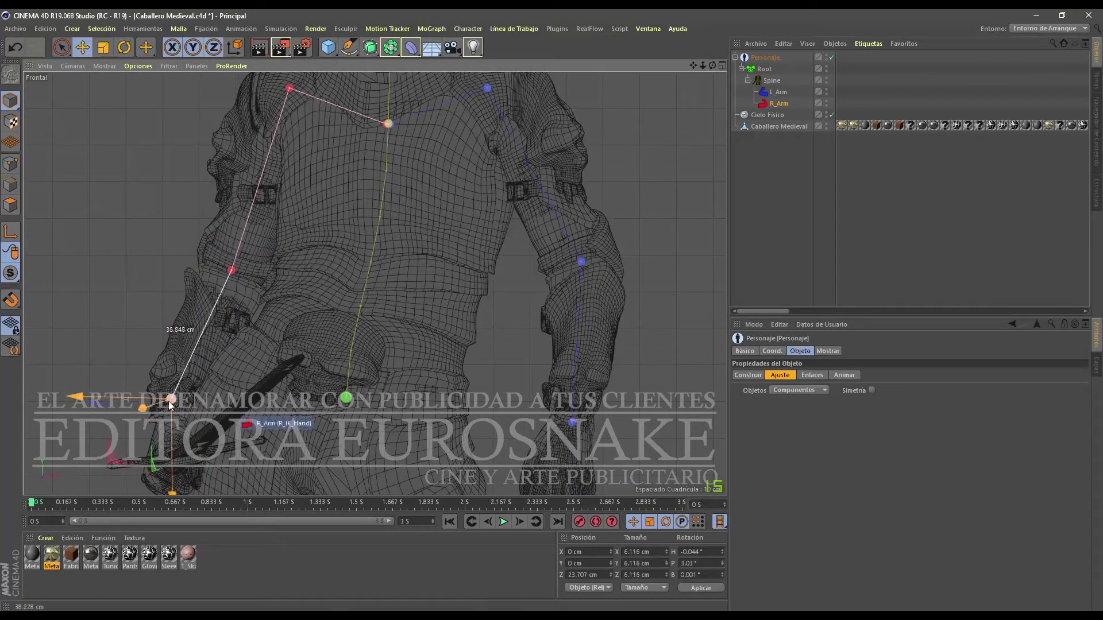
pyautogui.moveTo(693, 65); pyautogui.dragTo(693, 136)
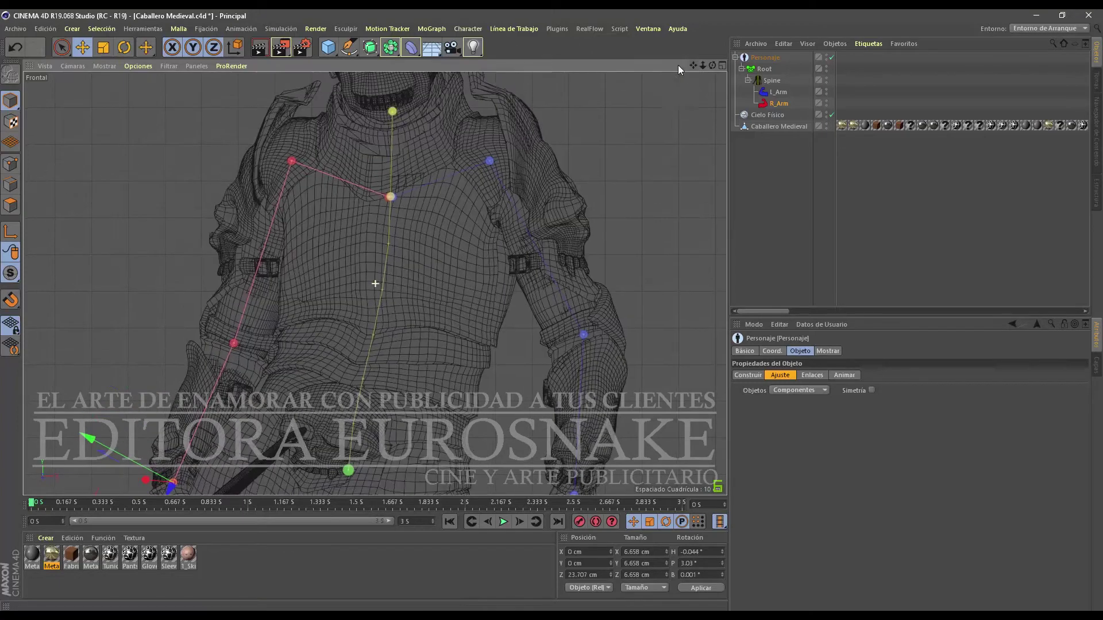
pyautogui.click(288, 157)
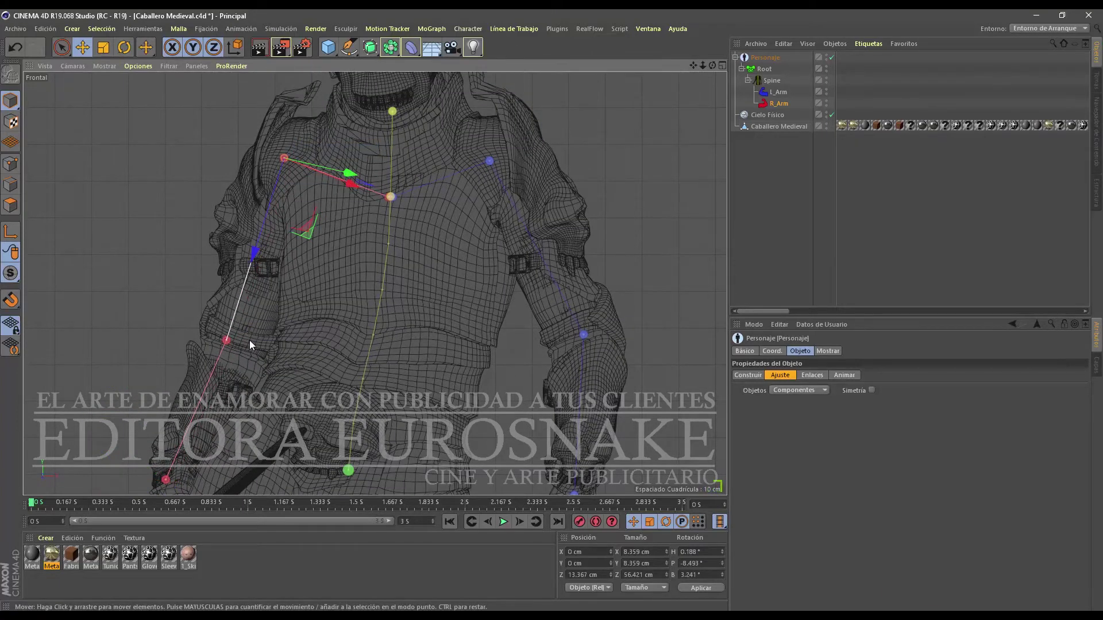
pyautogui.click(229, 339)
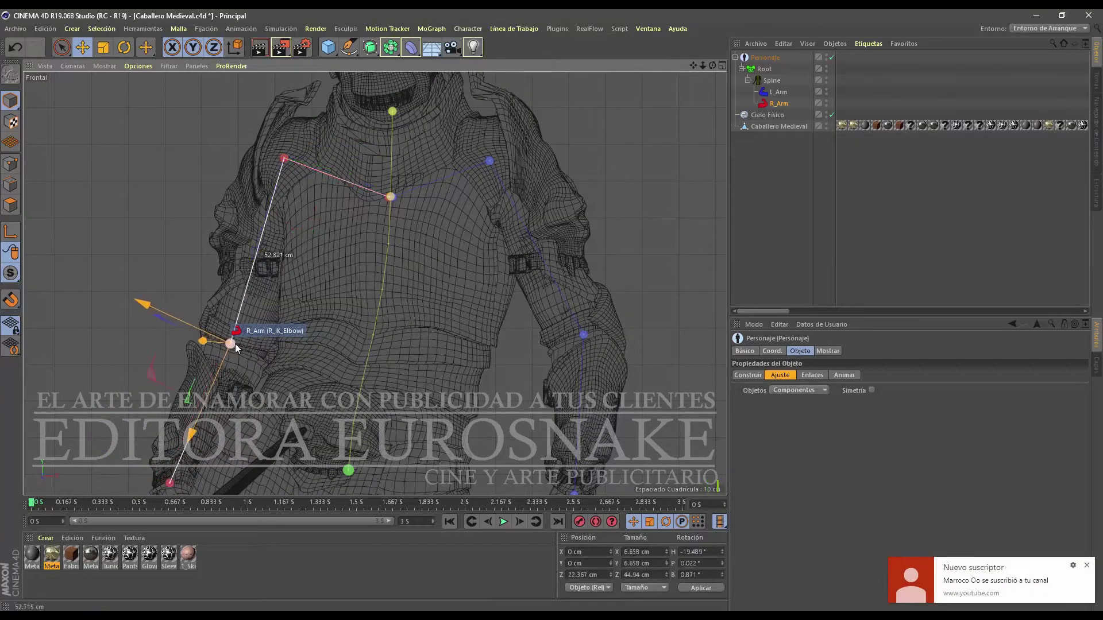
pyautogui.moveTo(693, 65); pyautogui.dragTo(690, 69)
pyautogui.click(193, 384)
pyautogui.click(1087, 566)
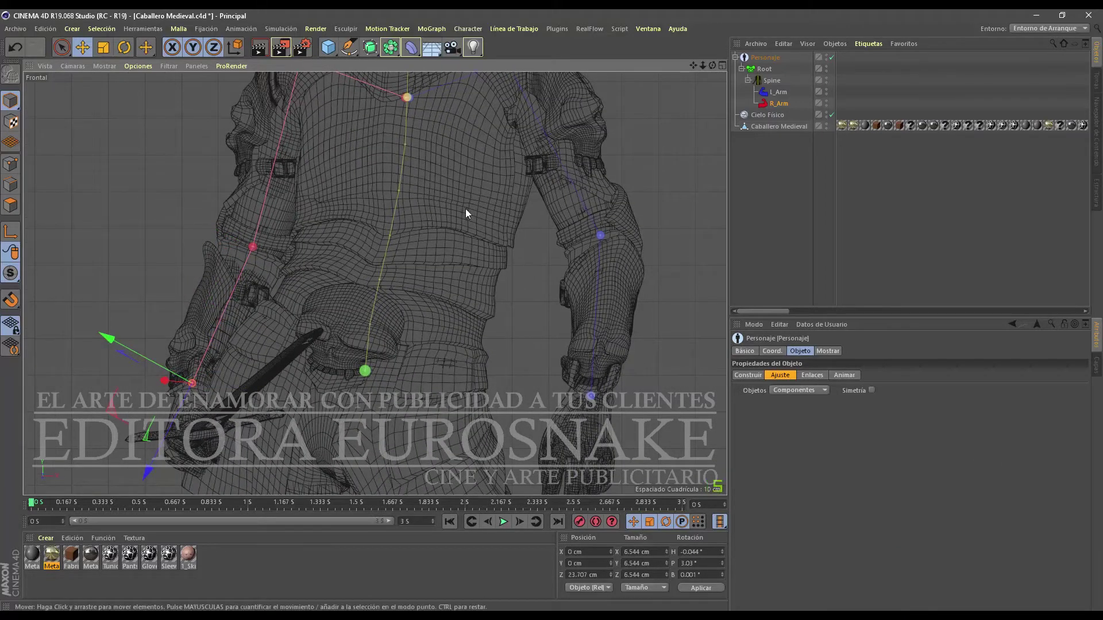
pyautogui.click(871, 391)
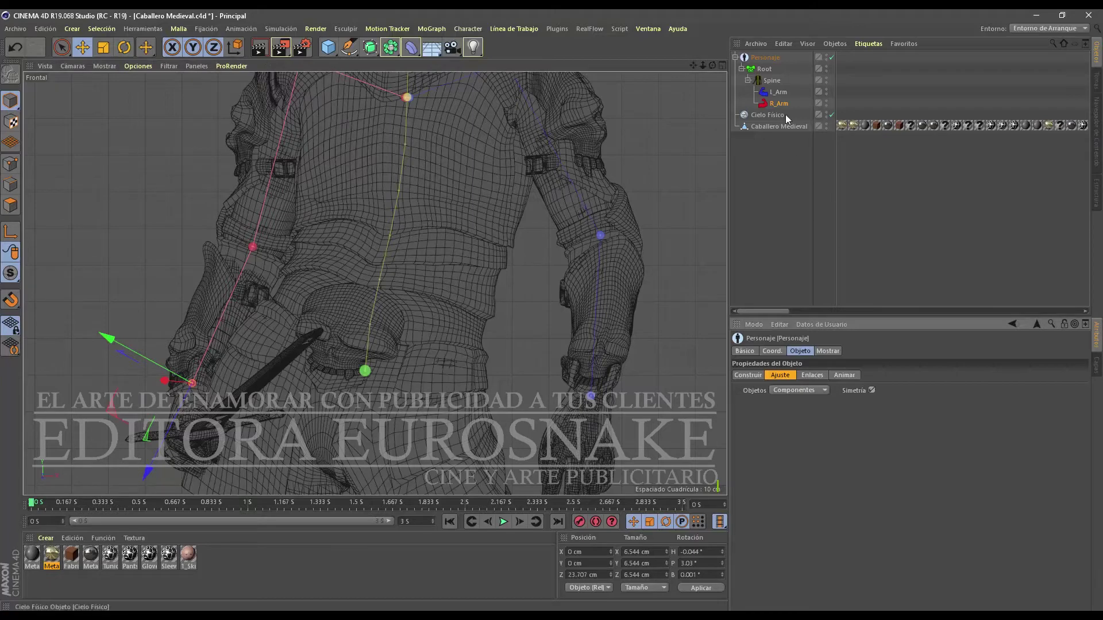
# Step: Select the Spine and maximize the top view framed over the rig
pyautogui.click(748, 375)
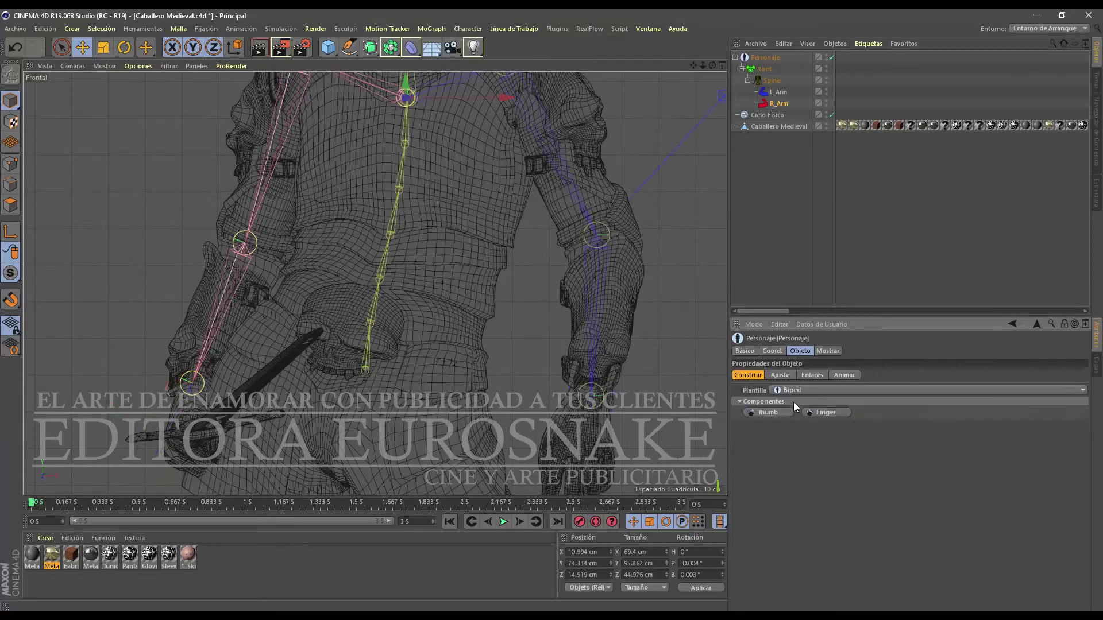
pyautogui.click(771, 80)
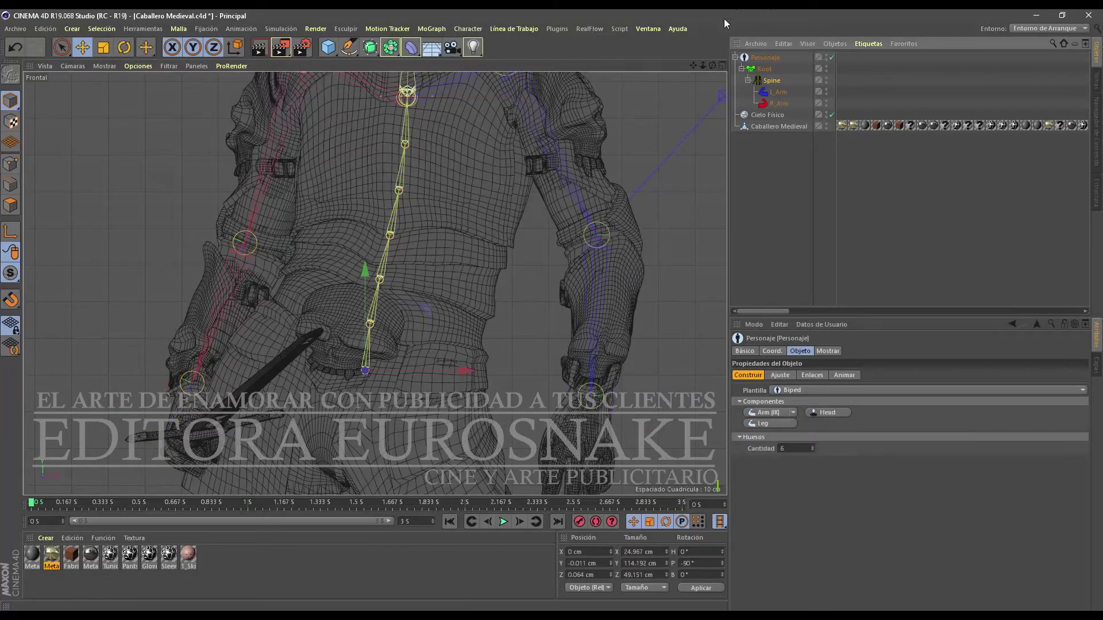
pyautogui.moveTo(702, 66); pyautogui.dragTo(684, 66)
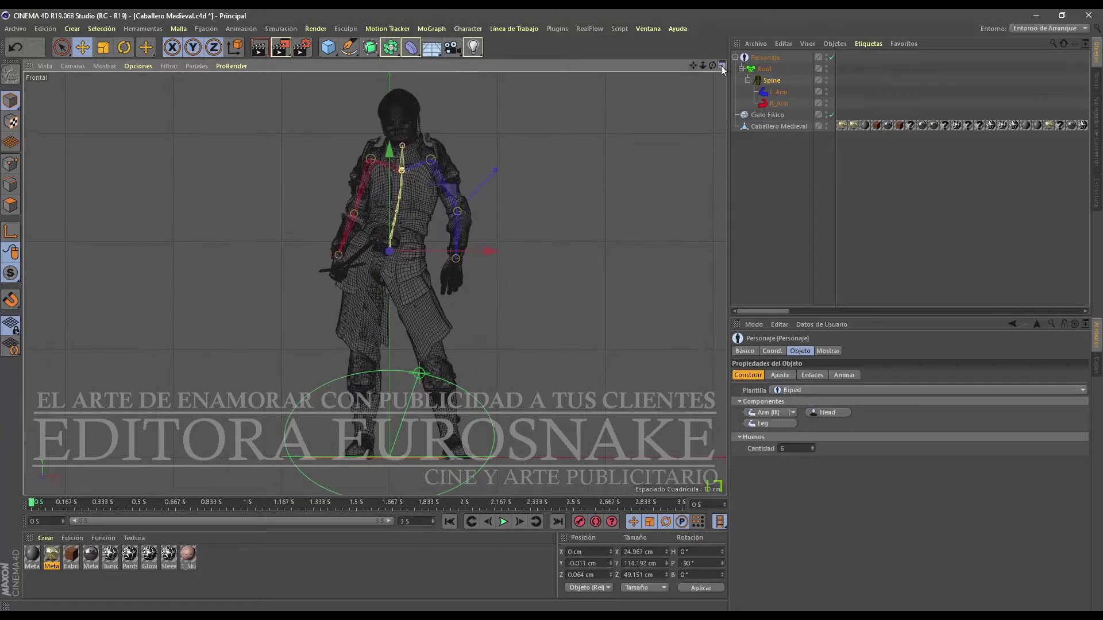
pyautogui.click(721, 65)
pyautogui.scroll(2, 551, 174)
pyautogui.middleClick(631, 139)
pyautogui.scroll(5, 375, 283)
pyautogui.moveTo(375, 284)
pyautogui.mouseDown(button='middle')
pyautogui.moveTo(409, 238)
pyautogui.moveTo(457, 256)
pyautogui.mouseUp(button='middle')
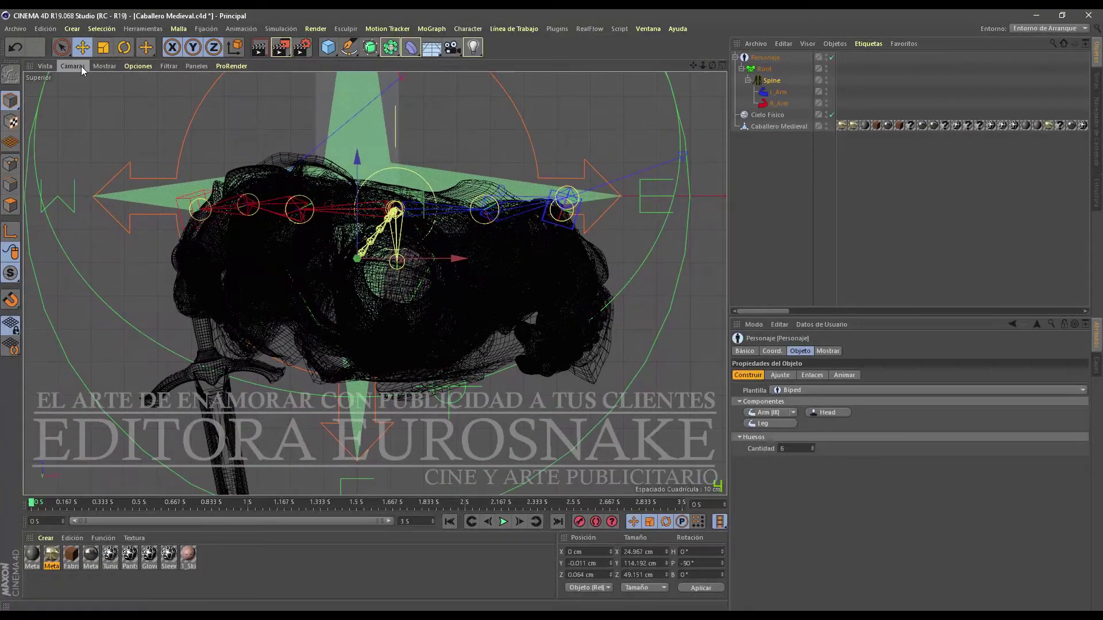
# Step: Set the top view's shading to grey with lines
pyautogui.click(105, 65)
pyautogui.click(111, 178)
pyautogui.click(105, 66)
pyautogui.click(120, 141)
pyautogui.click(106, 66)
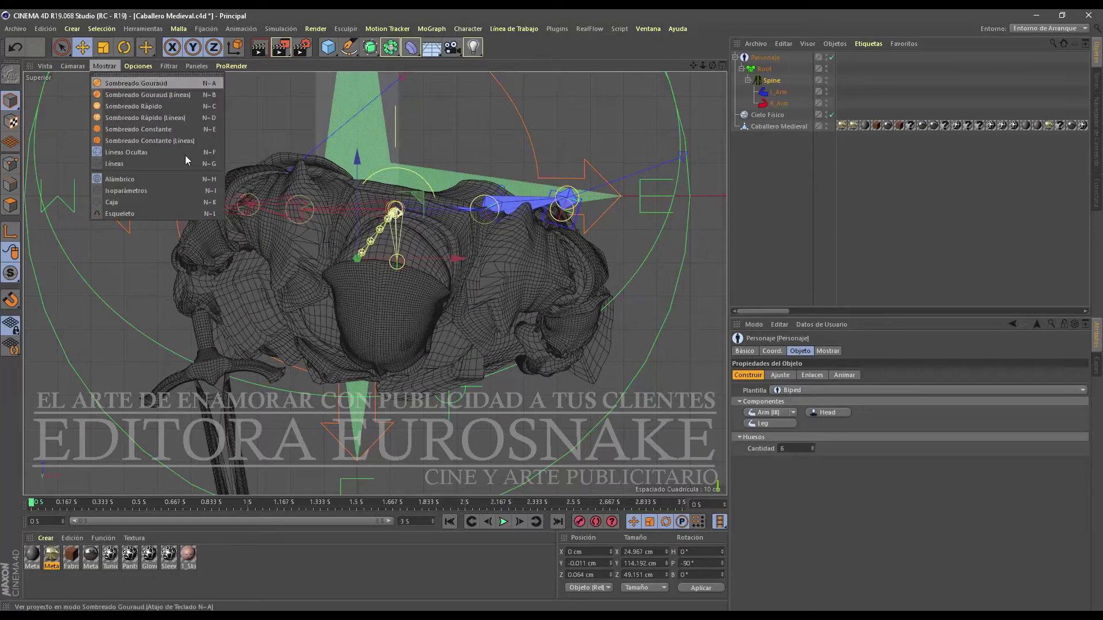
pyautogui.click(782, 108)
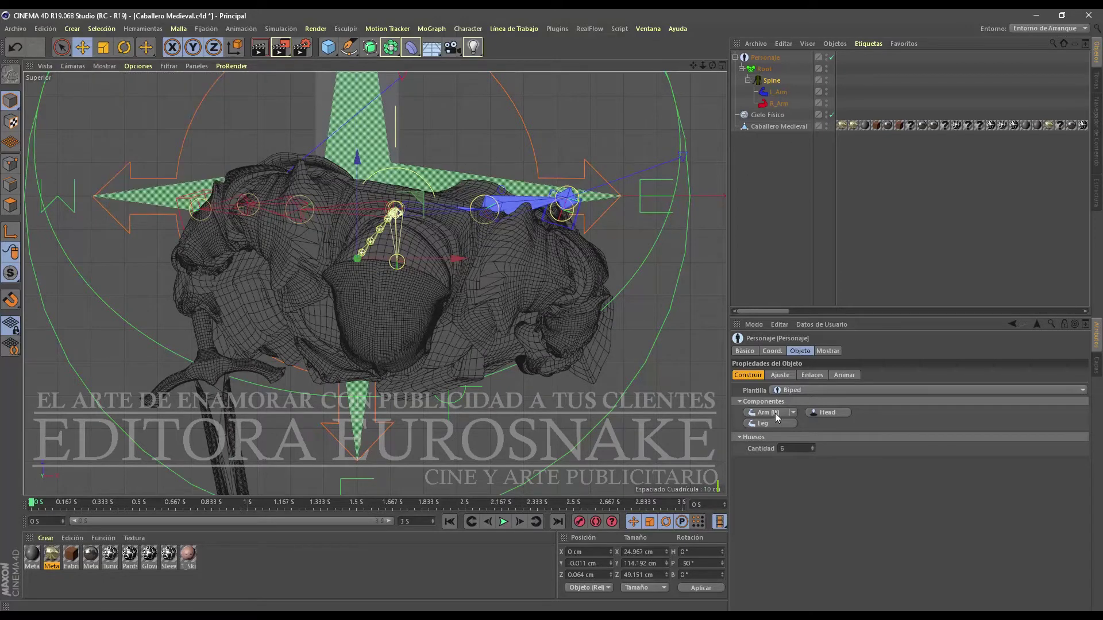
# Step: From above, fit the left shoulder and elbow, then the right arm and wrist with symmetry off
pyautogui.click(780, 375)
pyautogui.moveTo(508, 273); pyautogui.dragTo(522, 277)
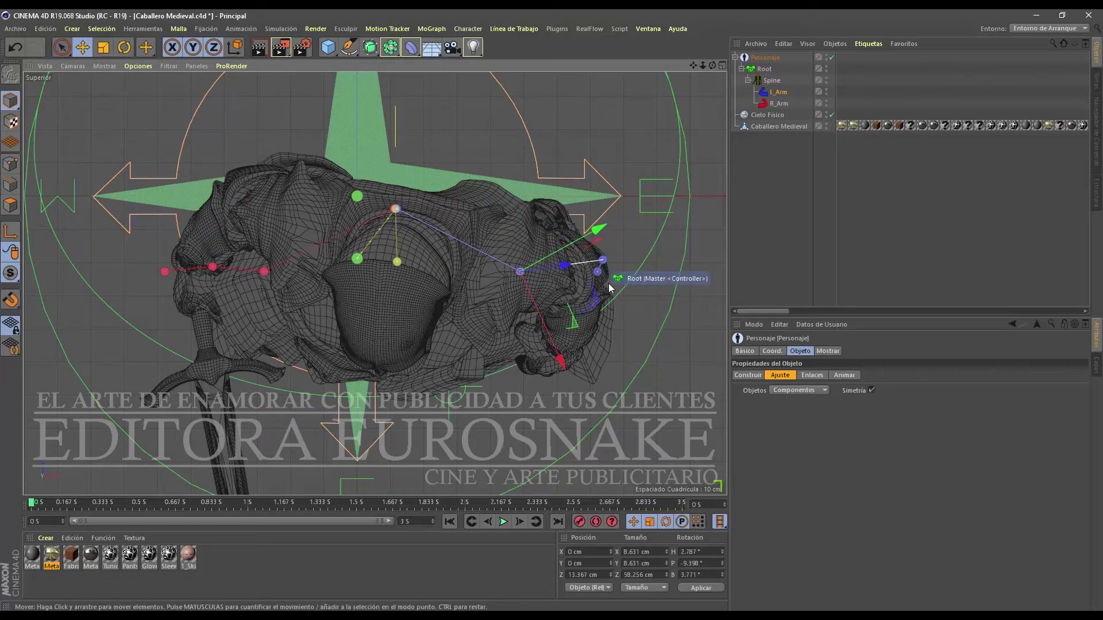
pyautogui.moveTo(565, 265)
pyautogui.mouseDown()
pyautogui.moveTo(572, 347)
pyautogui.moveTo(537, 397)
pyautogui.moveTo(563, 390)
pyautogui.mouseUp()
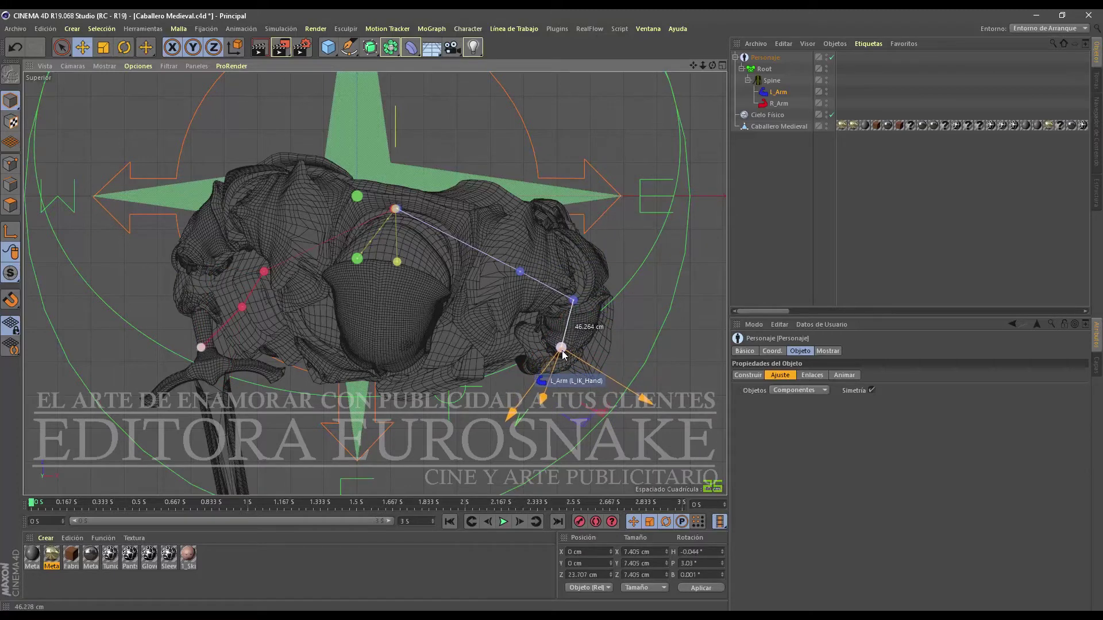
pyautogui.click(872, 391)
pyautogui.moveTo(271, 218); pyautogui.dragTo(232, 224)
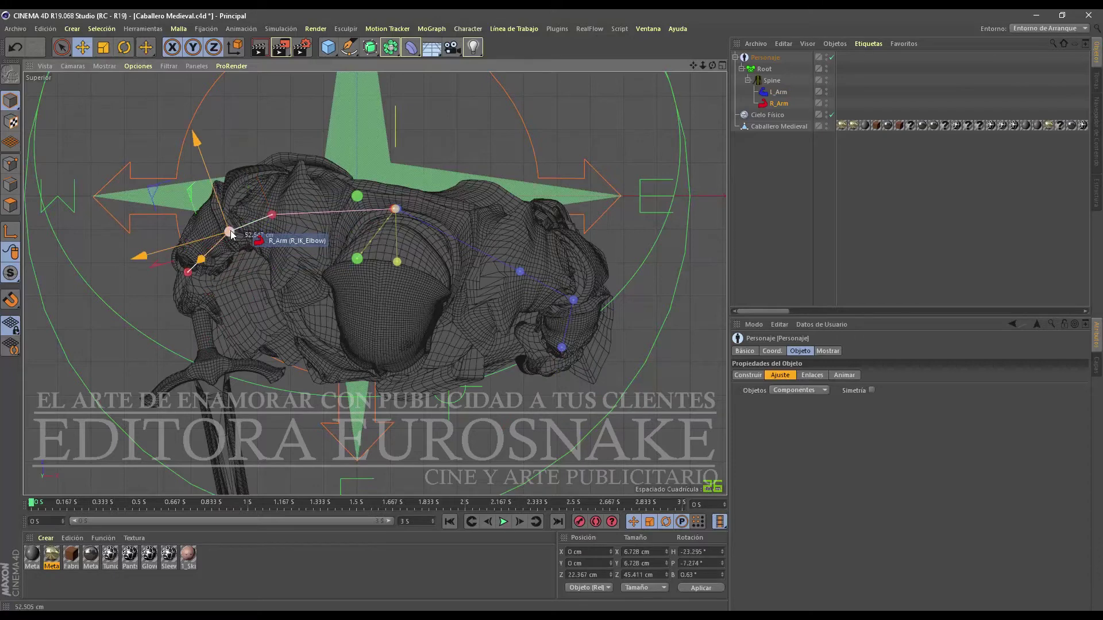
pyautogui.moveTo(188, 262); pyautogui.dragTo(198, 264)
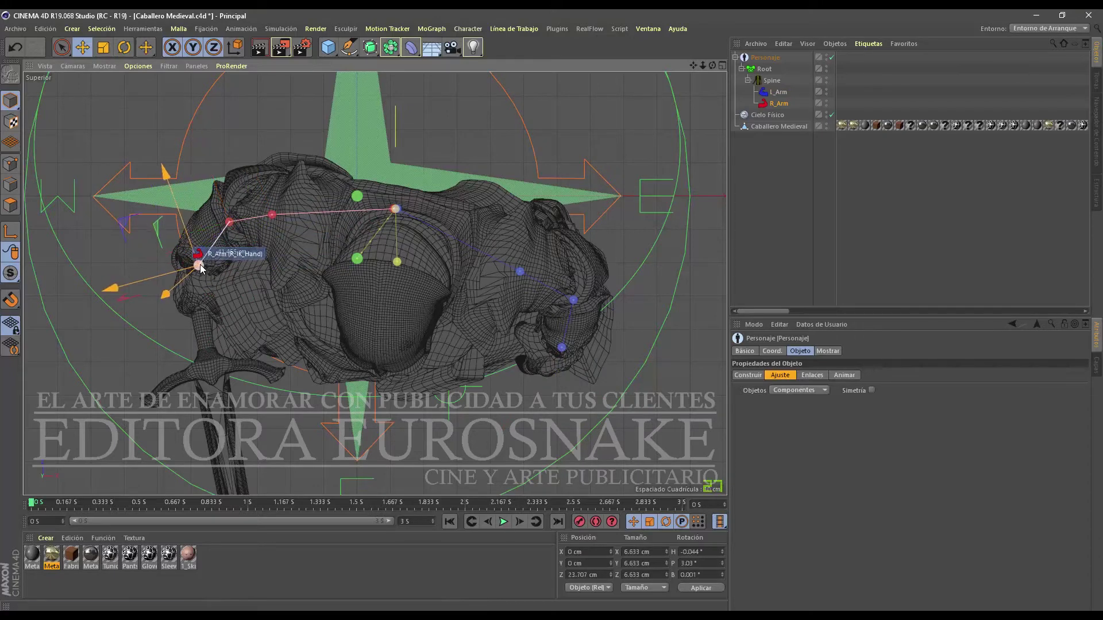
pyautogui.press('F5')
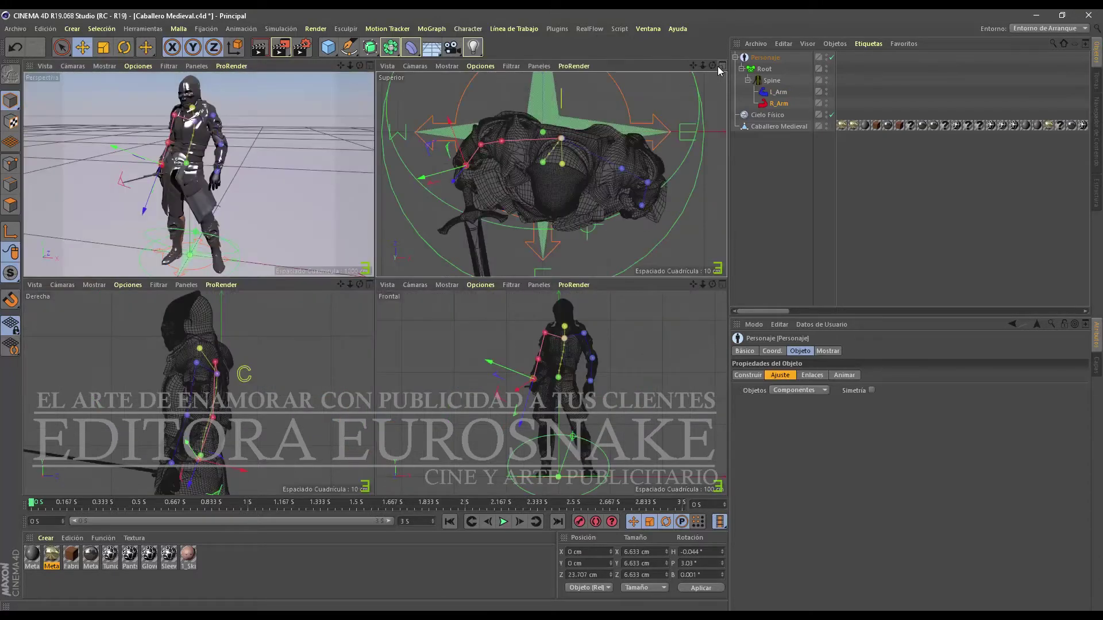
# Step: In the maximized side view, set the left elbow and lower the hand joint to the wrist
pyautogui.middleClick(370, 321)
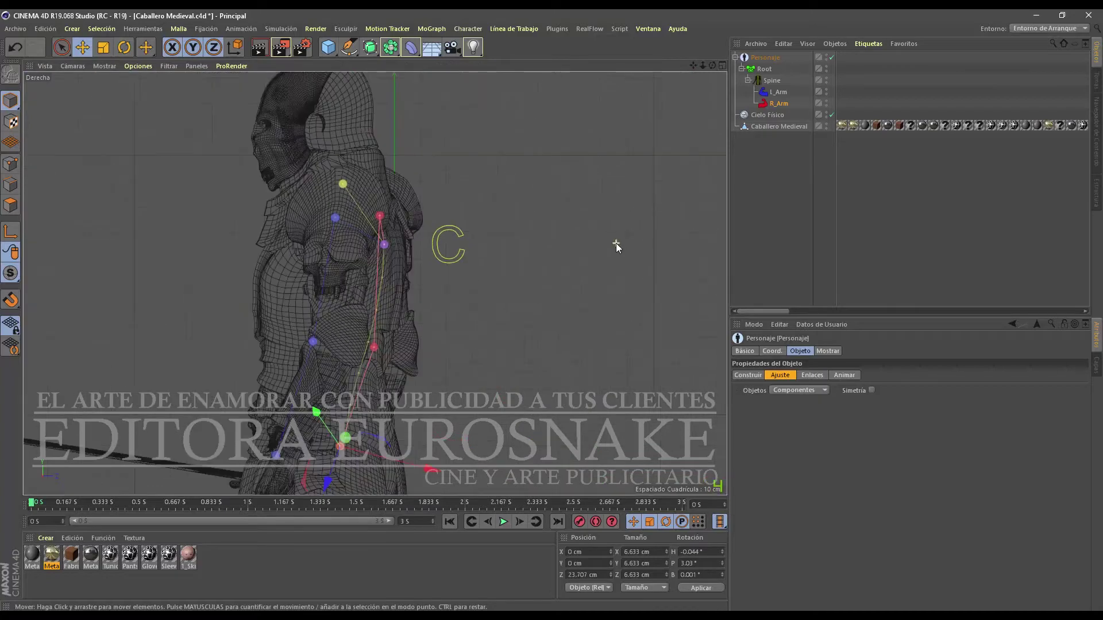
pyautogui.keyDown('alt'); pyautogui.moveTo(375, 284); pyautogui.dragTo(401, 205, button='middle'); pyautogui.keyUp('alt')
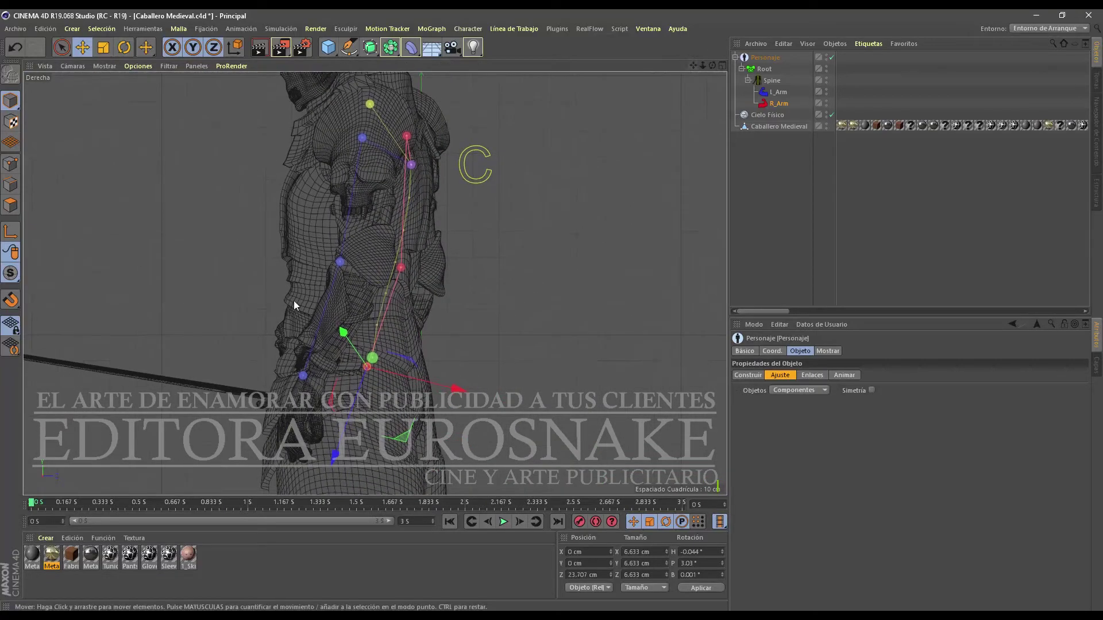
pyautogui.moveTo(354, 274); pyautogui.dragTo(360, 284)
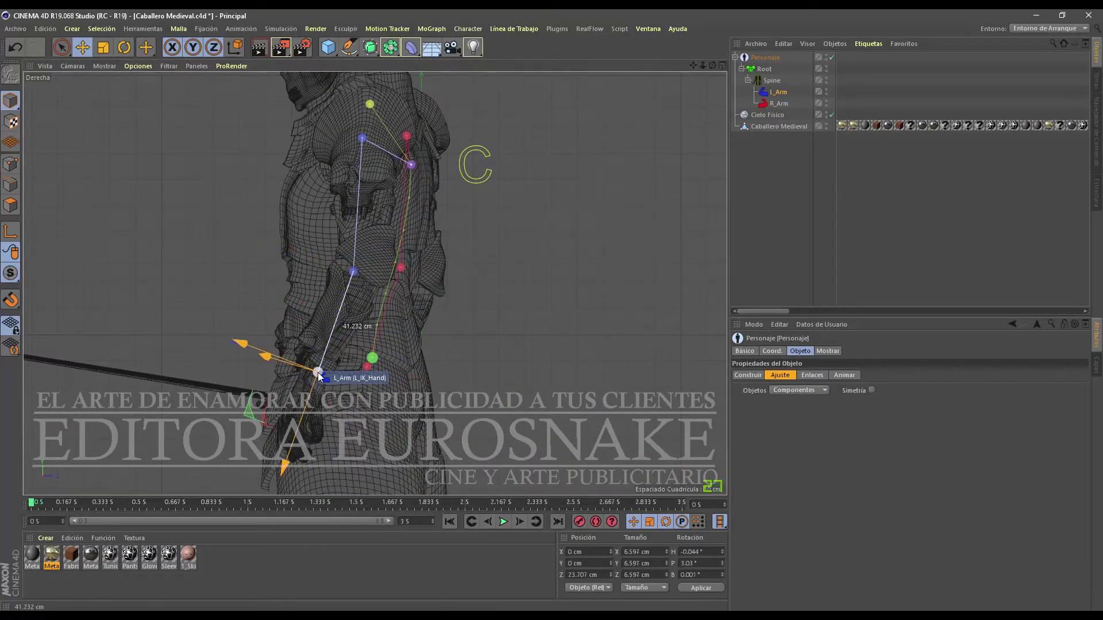
pyautogui.click(329, 383)
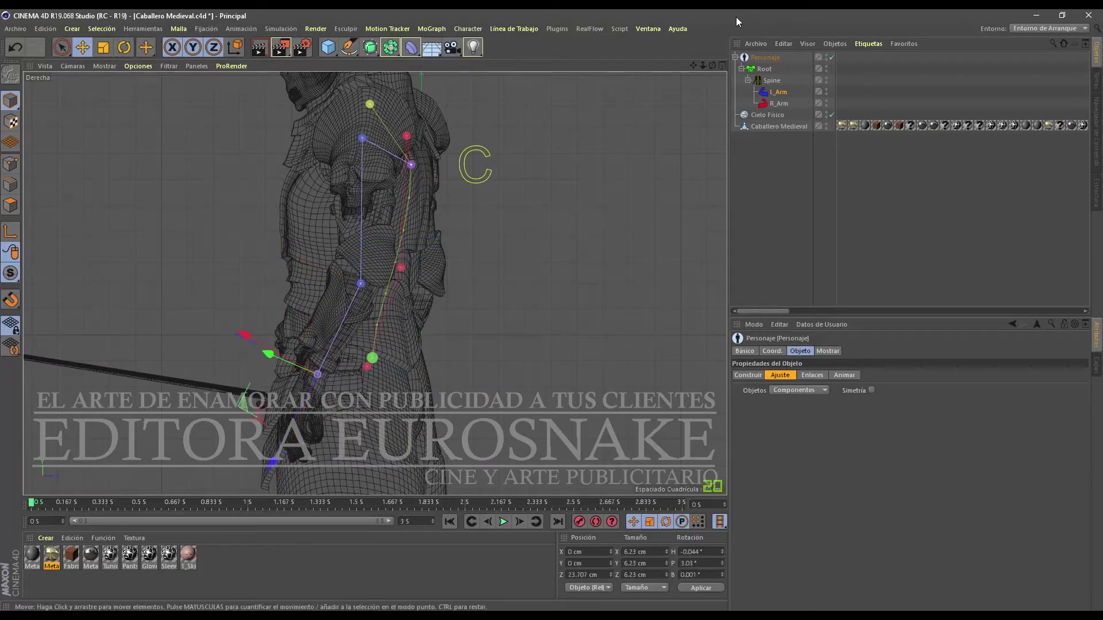
pyautogui.moveTo(692, 65); pyautogui.dragTo(502, 98)
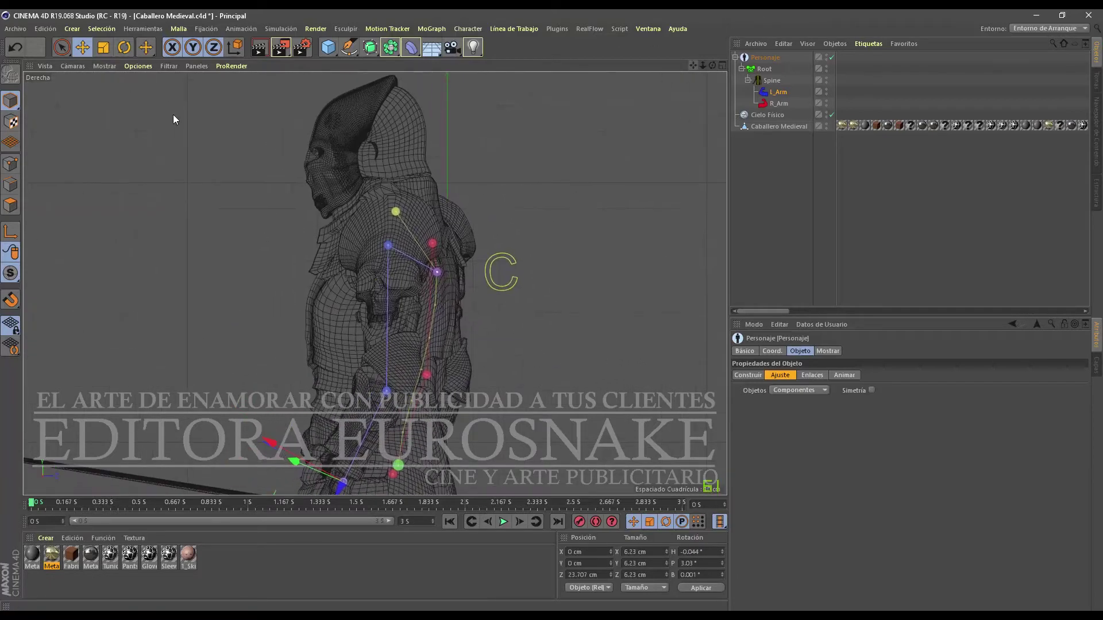
pyautogui.click(63, 67)
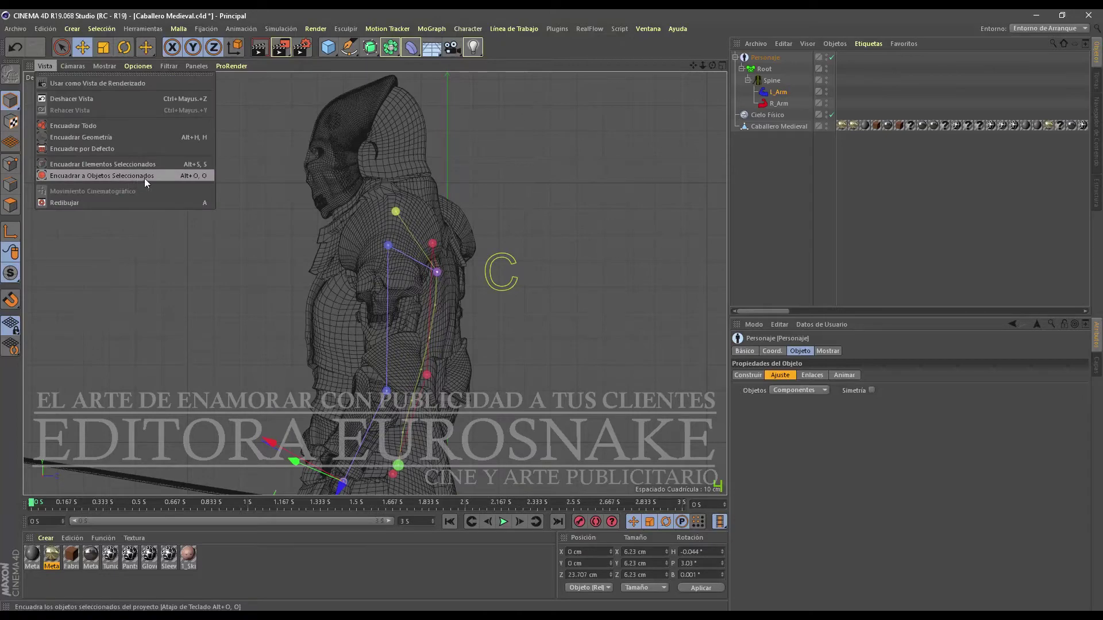
pyautogui.moveTo(89, 83)
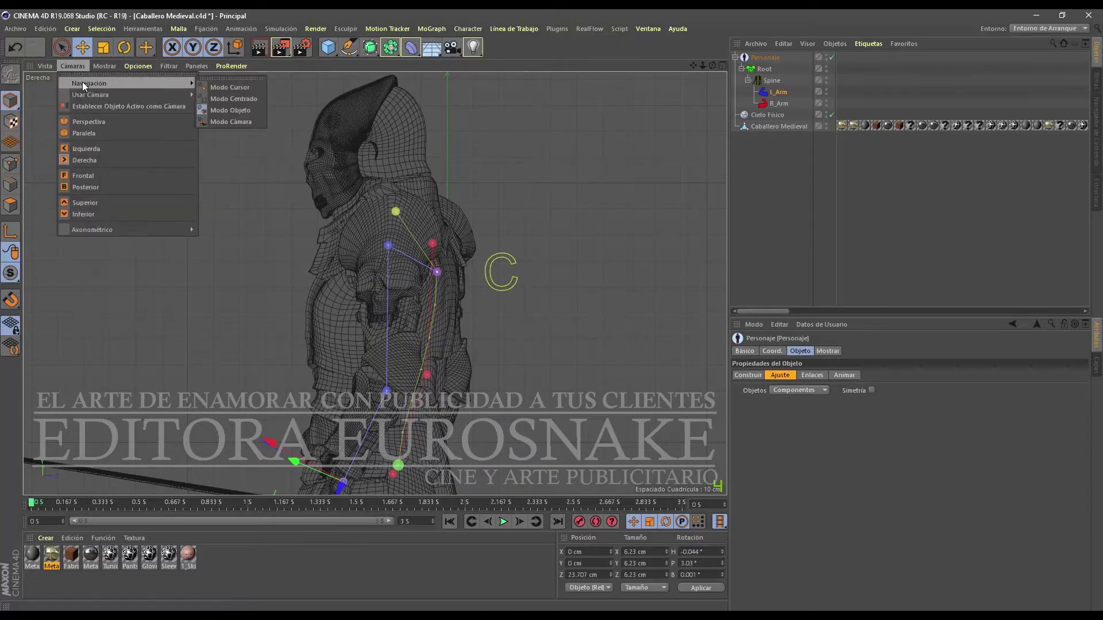
pyautogui.click(725, 64)
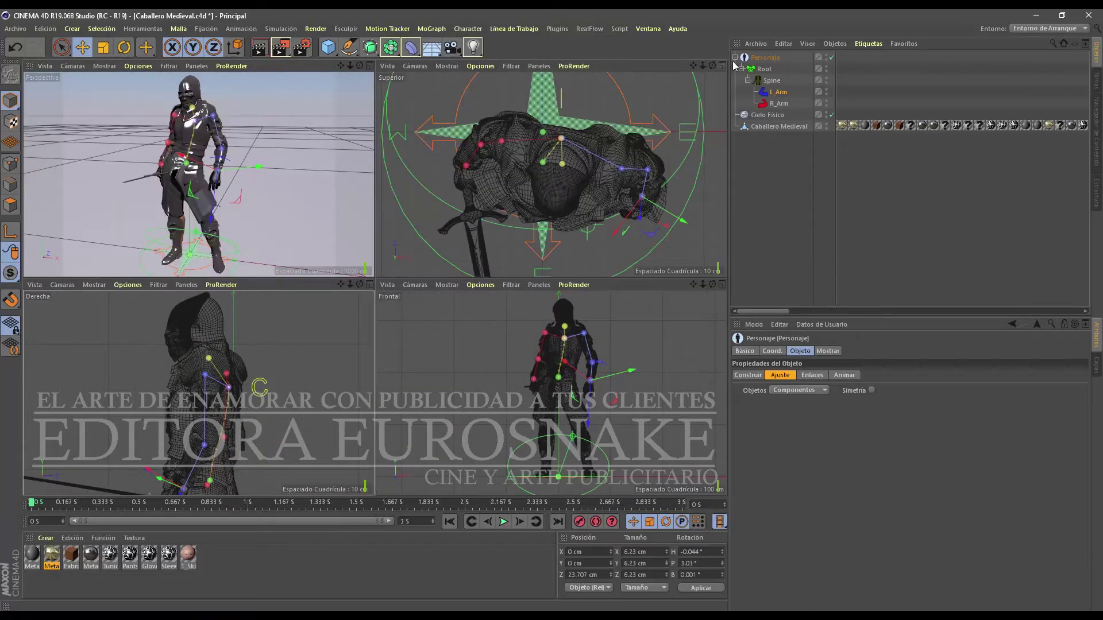
# Step: Add left and right legs under the Spine, then zoom the front view onto the hips for adjusting
pyautogui.click(754, 375)
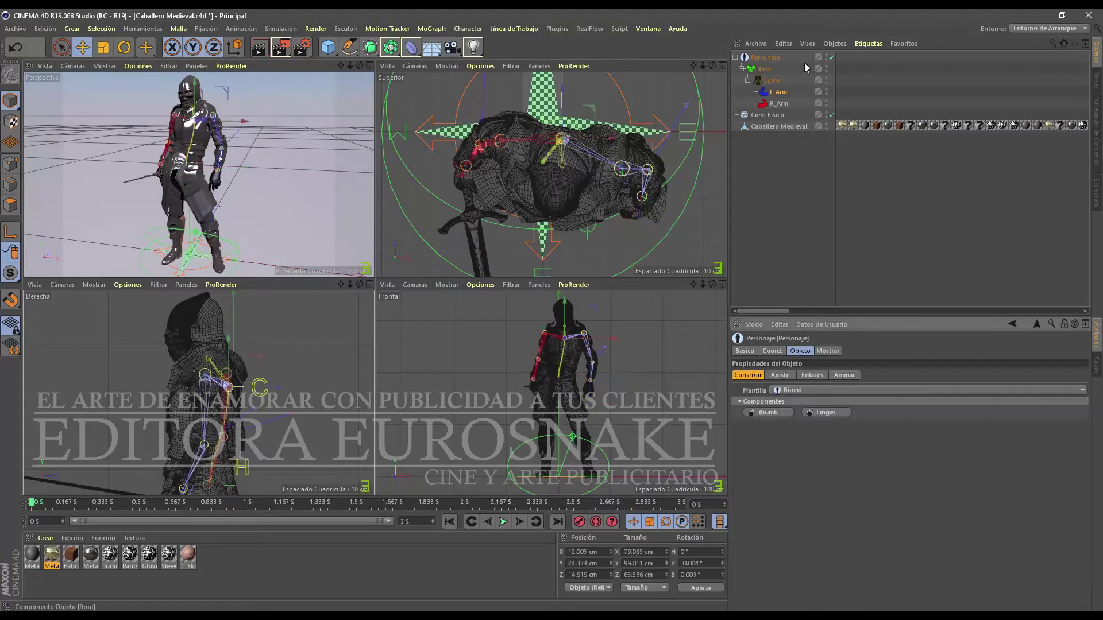
pyautogui.click(781, 425)
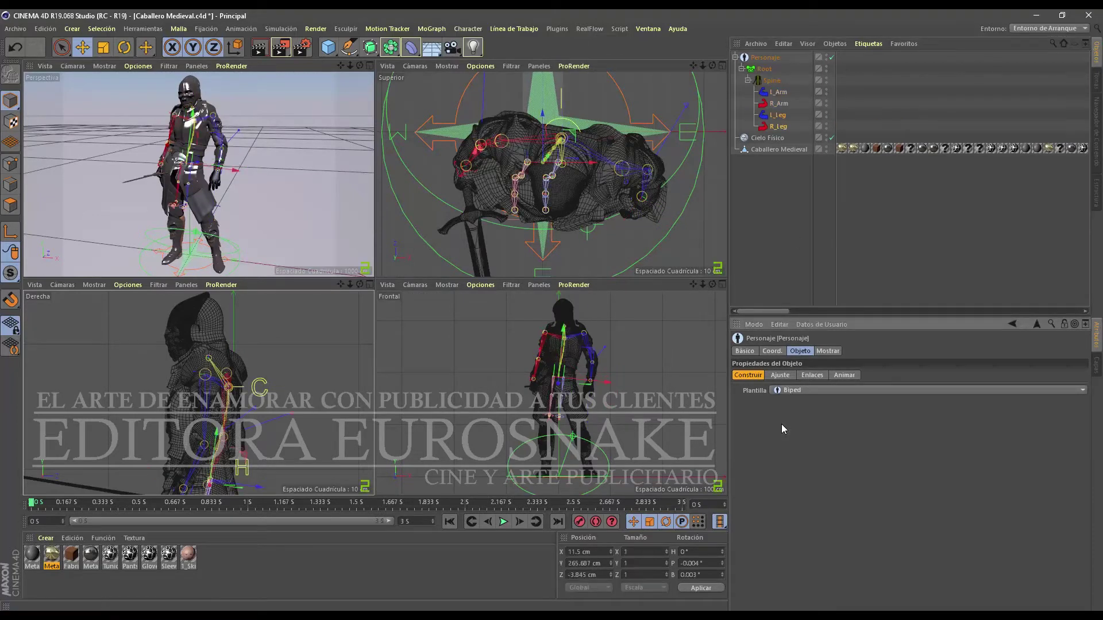
pyautogui.click(723, 285)
pyautogui.moveTo(701, 65)
pyautogui.mouseDown()
pyautogui.moveTo(704, 98)
pyautogui.moveTo(693, 92)
pyautogui.mouseUp()
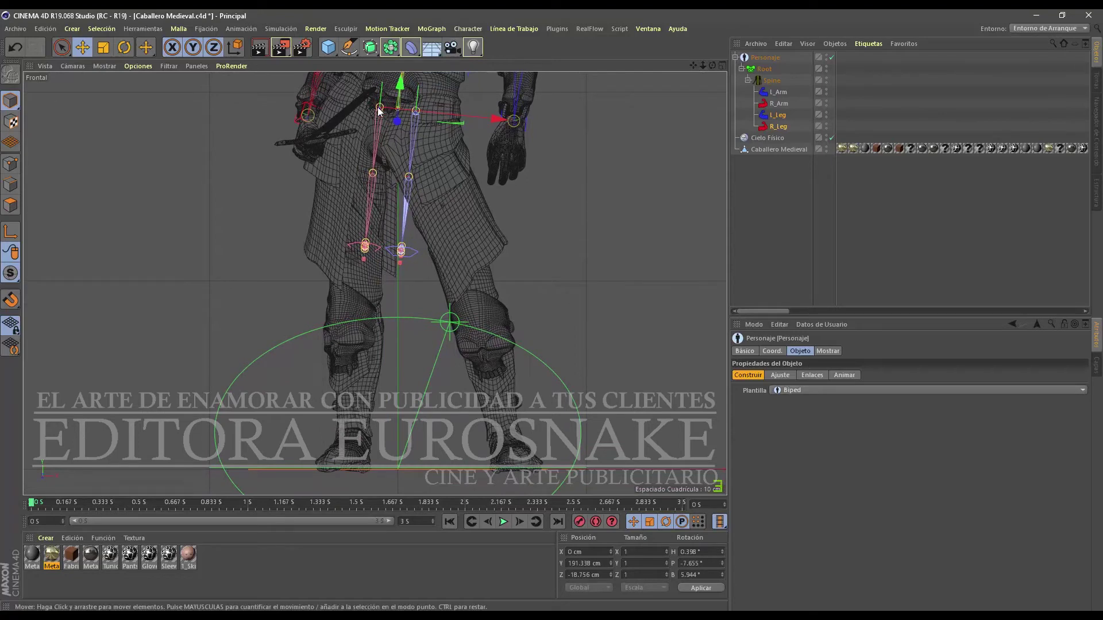
pyautogui.click(779, 375)
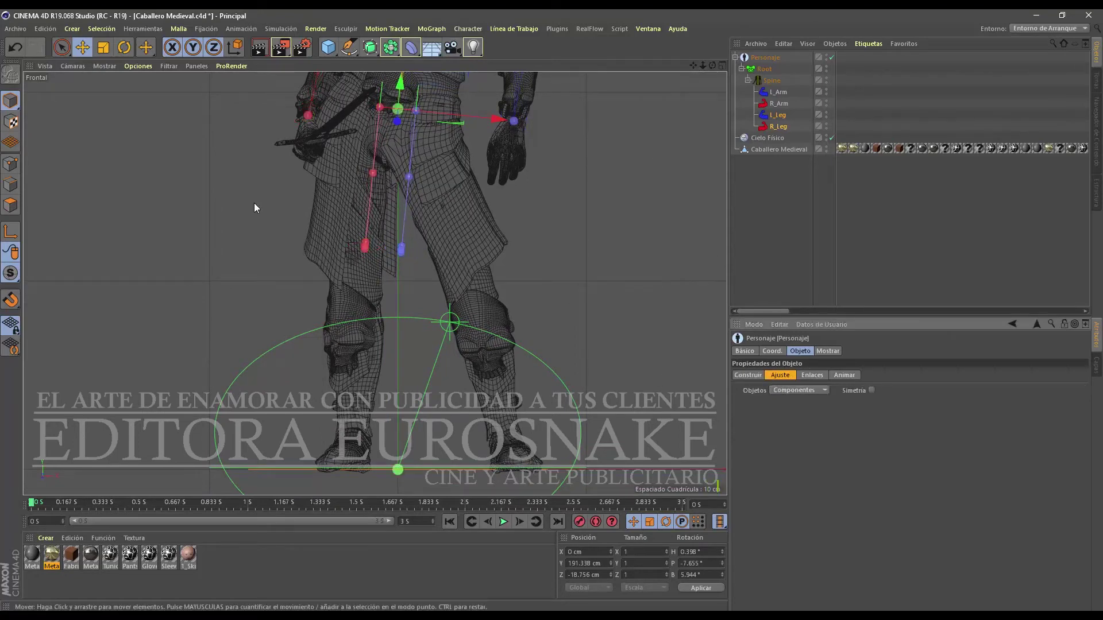
# Step: In the front view, drag the left hip and both knee and ankle joints onto the knight's legs
pyautogui.moveTo(416, 116)
pyautogui.mouseDown()
pyautogui.moveTo(431, 125)
pyautogui.moveTo(363, 119)
pyautogui.moveTo(353, 134)
pyautogui.mouseUp()
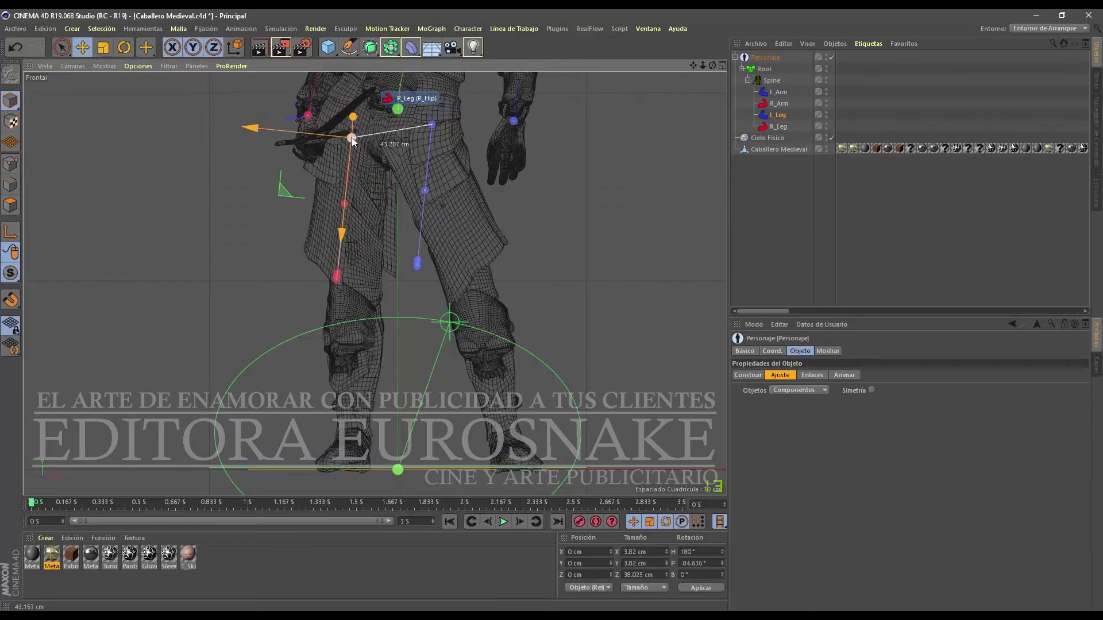
pyautogui.moveTo(354, 204); pyautogui.dragTo(362, 309)
pyautogui.moveTo(425, 190); pyautogui.dragTo(480, 322)
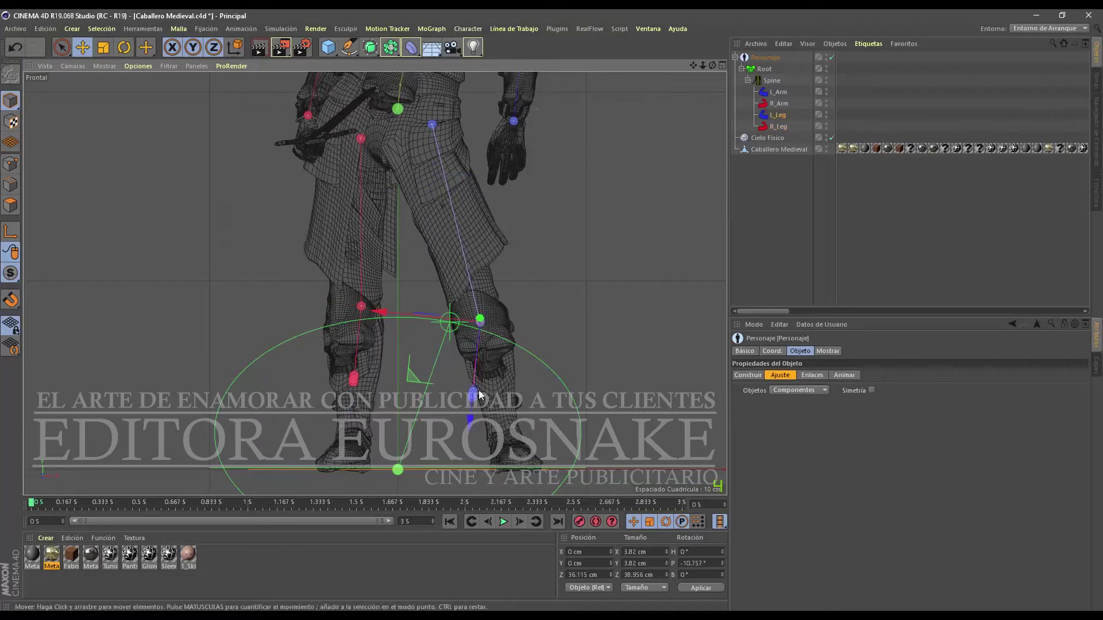
pyautogui.moveTo(474, 396); pyautogui.dragTo(510, 442)
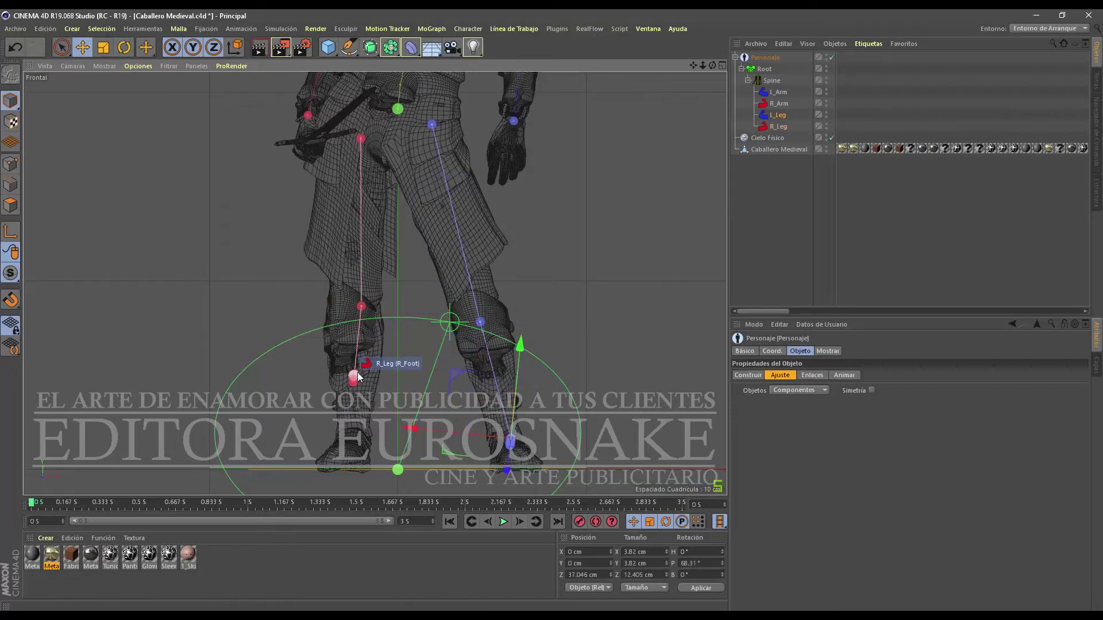
pyautogui.moveTo(357, 376); pyautogui.dragTo(351, 440)
# Step: Select the right knee and ankle joints and maximize the side view
pyautogui.click(355, 307)
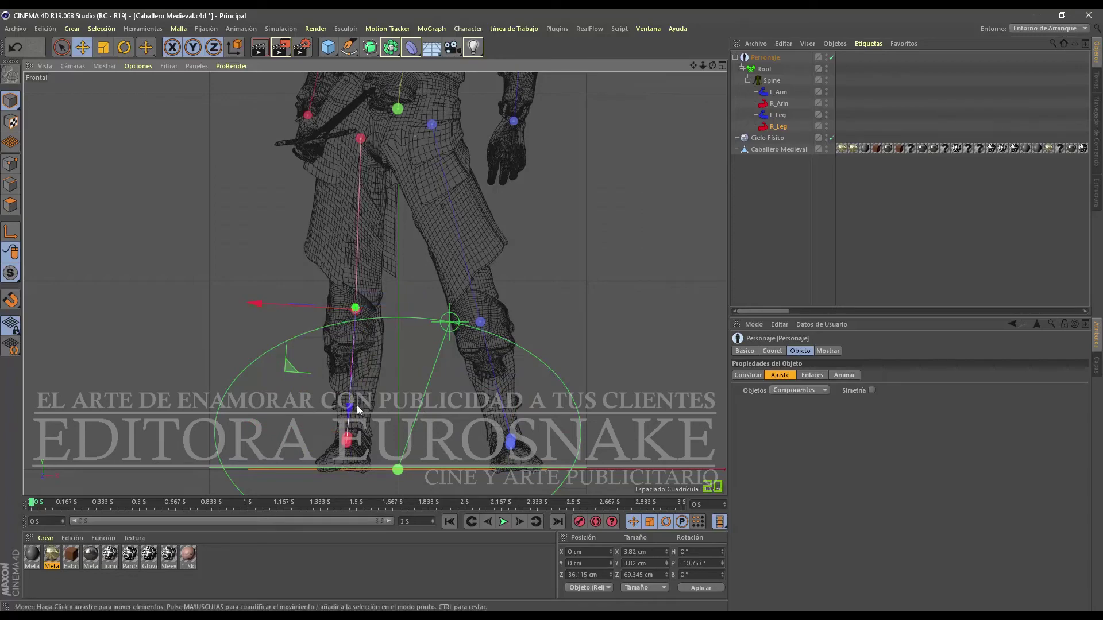
pyautogui.click(350, 438)
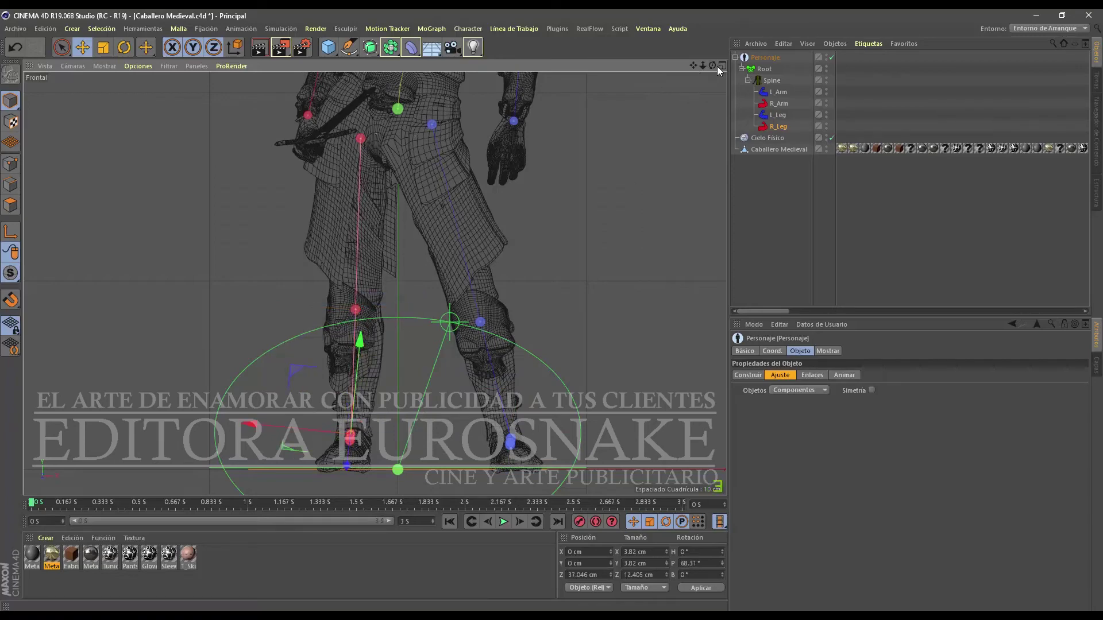
pyautogui.click(715, 65)
pyautogui.click(369, 284)
pyautogui.scroll(10, 340, 239)
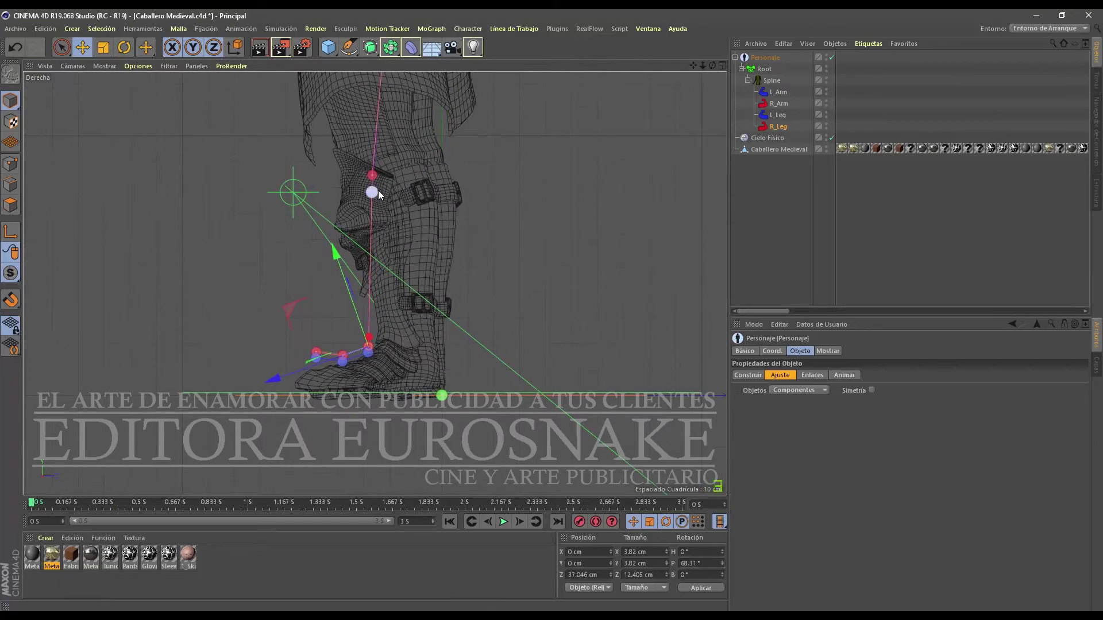
# Step: Fit the left foot, right knee and right toe joints onto the boot in the side view
pyautogui.moveTo(373, 357)
pyautogui.mouseDown()
pyautogui.moveTo(397, 390)
pyautogui.moveTo(342, 392)
pyautogui.mouseUp()
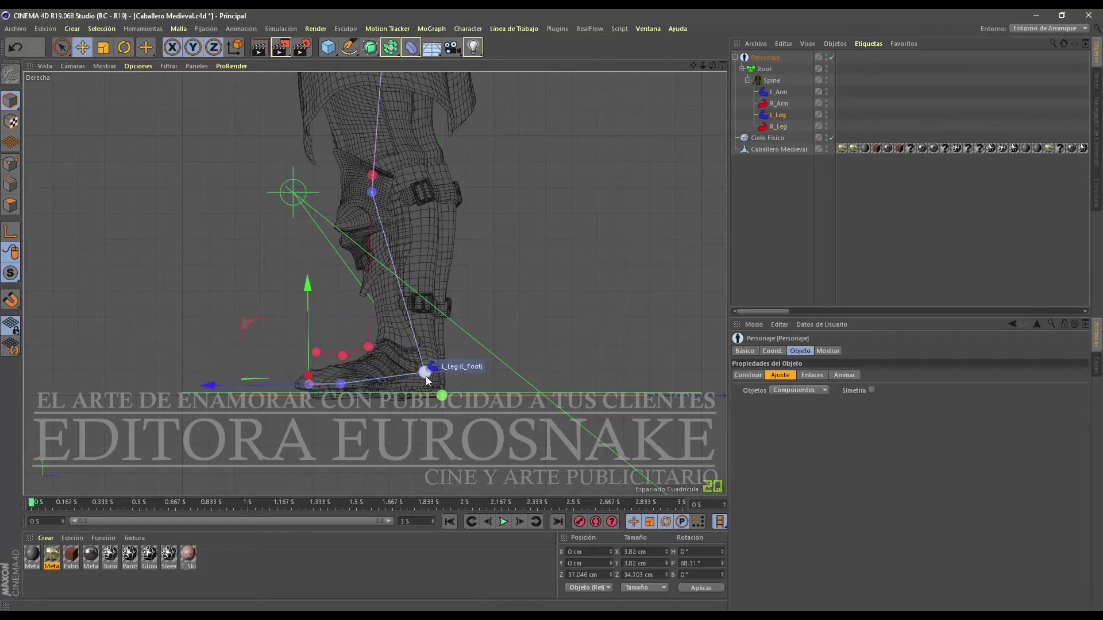
pyautogui.click(345, 386)
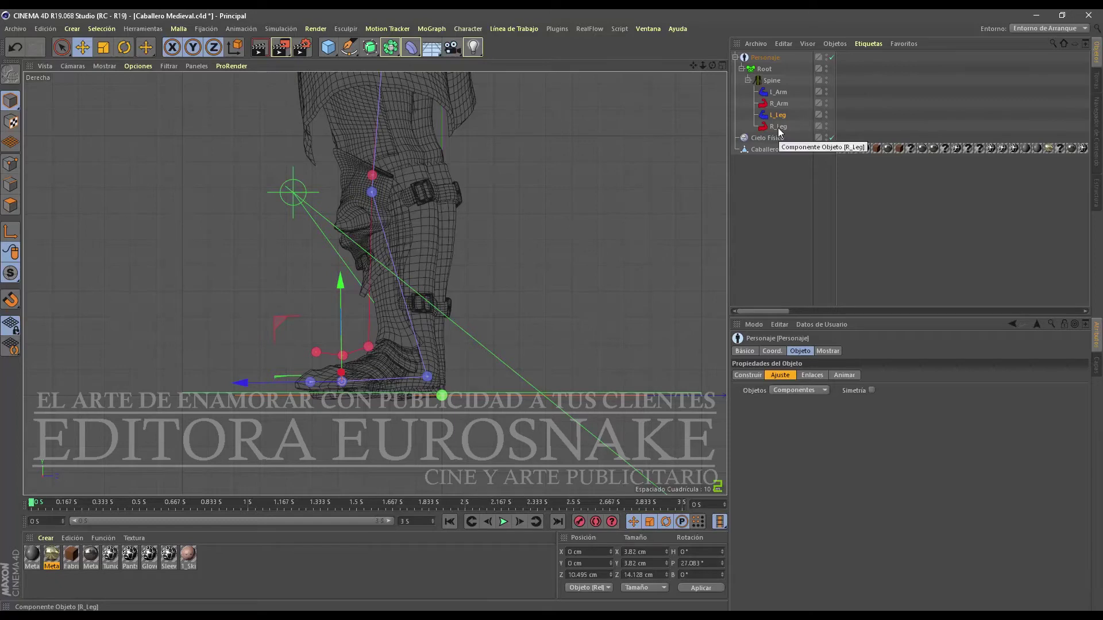
pyautogui.moveTo(379, 183); pyautogui.dragTo(377, 198)
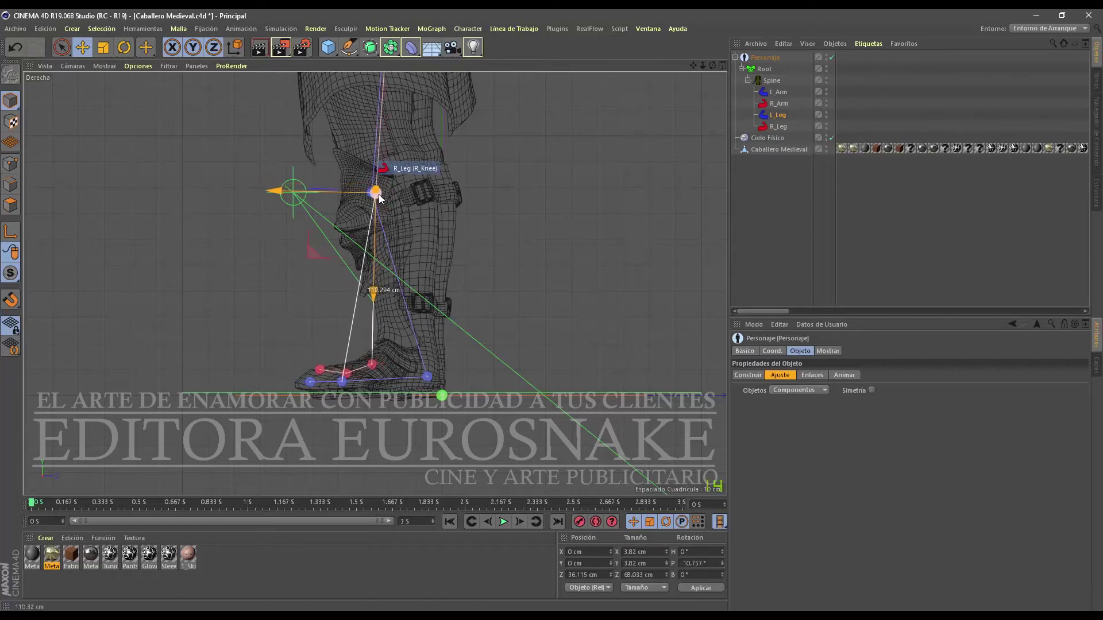
pyautogui.click(369, 386)
pyautogui.moveTo(369, 386); pyautogui.dragTo(340, 390)
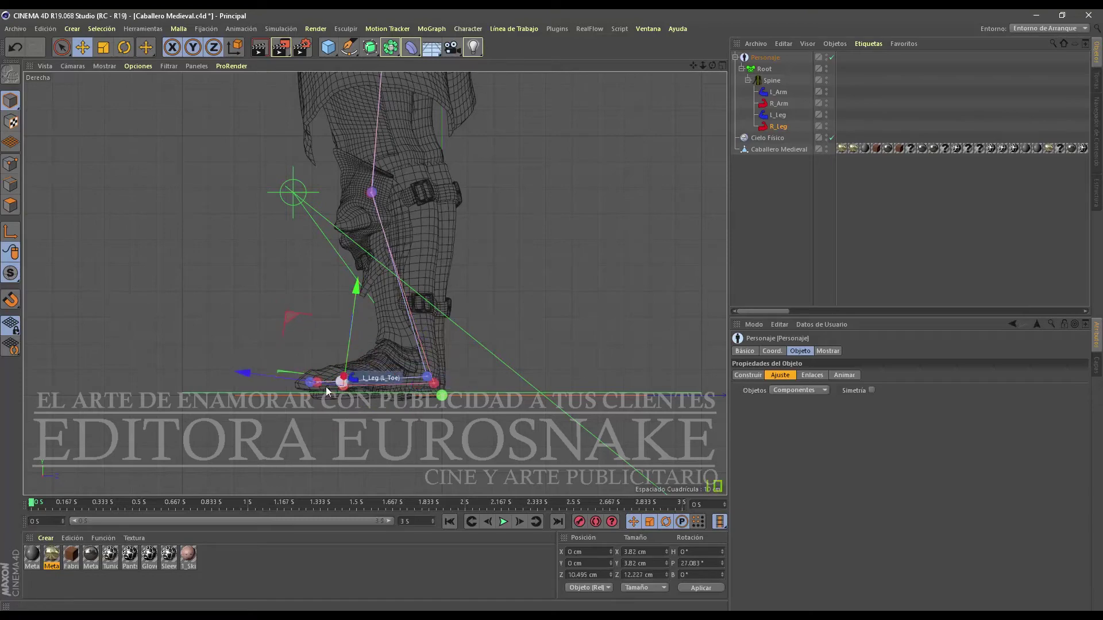
# Step: Select the left leg component and zoom out to frame the whole knight
pyautogui.click(315, 393)
pyautogui.keyDown('alt'); pyautogui.moveTo(383, 131); pyautogui.dragTo(375, 284, button='middle'); pyautogui.keyUp('alt')
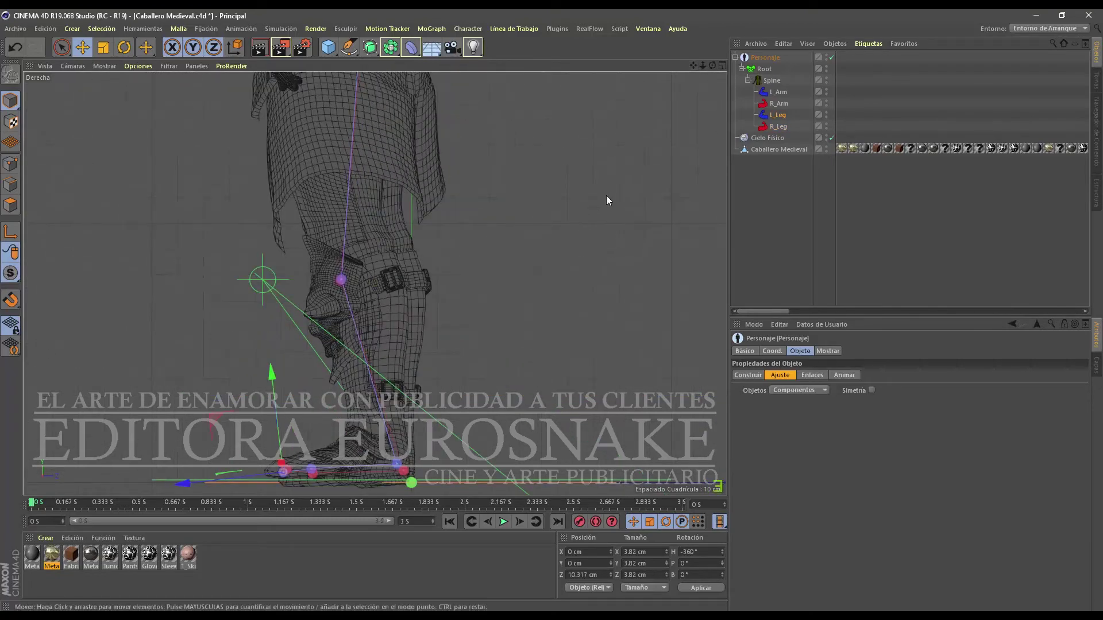
pyautogui.scroll(-5, 605, 195)
pyautogui.moveTo(718, 64); pyautogui.dragTo(730, 105)
# Step: Add a Head component on top of the selected Spine in the Construir components
pyautogui.middleClick(698, 67)
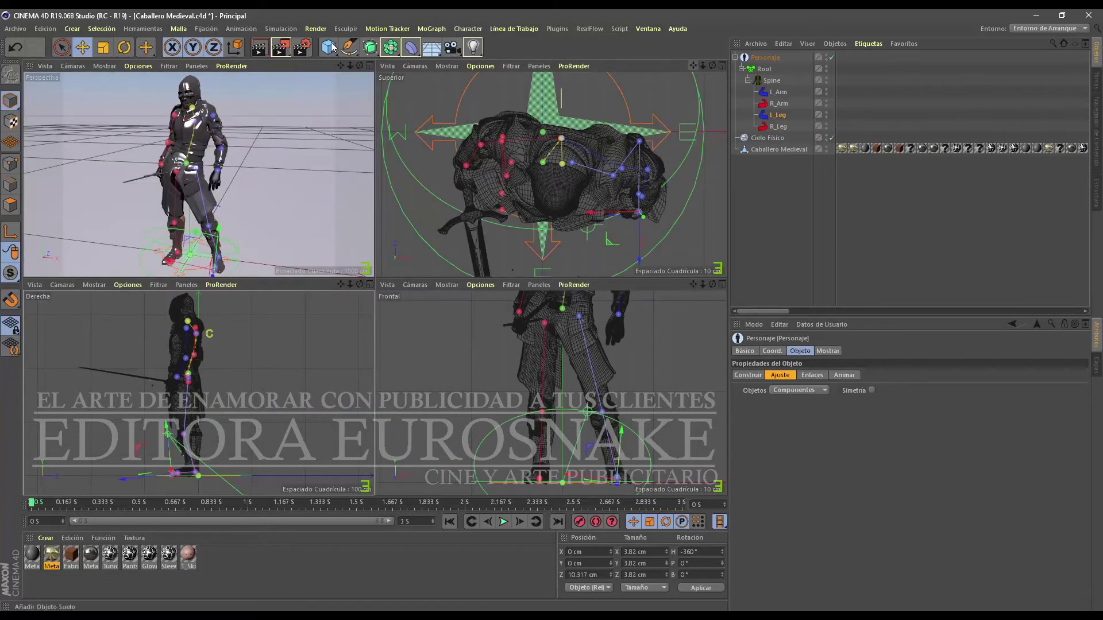
pyautogui.click(749, 376)
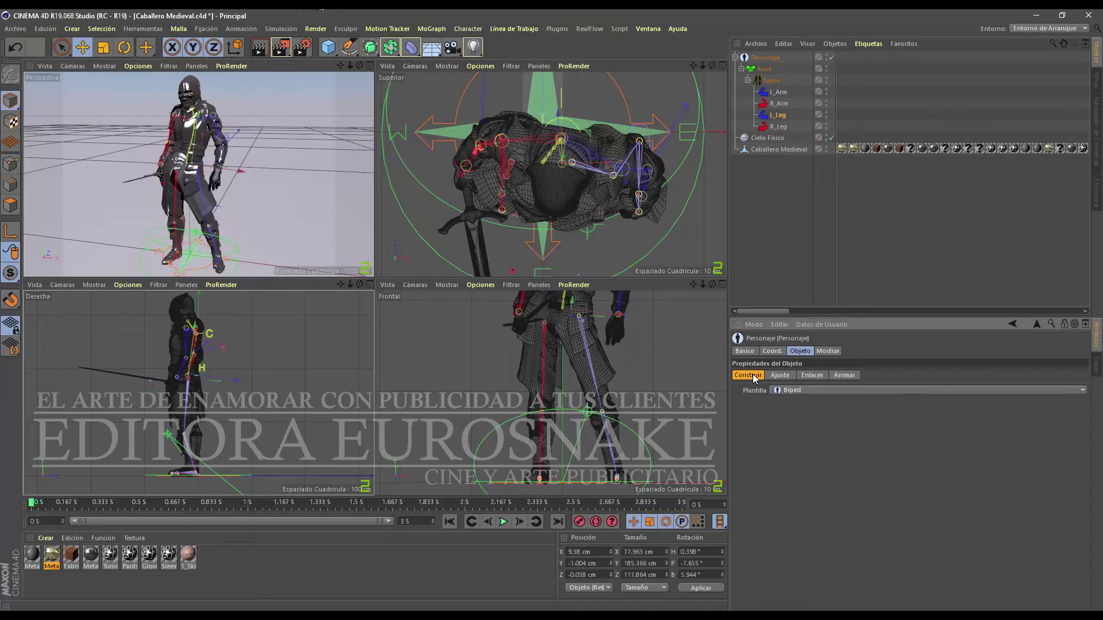
pyautogui.click(776, 82)
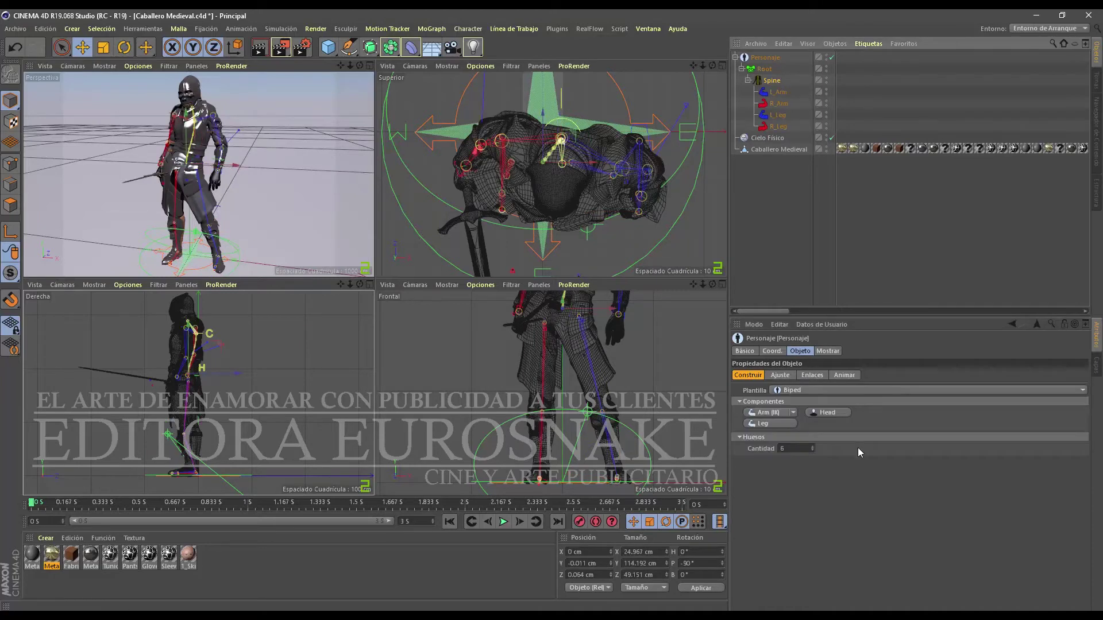
pyautogui.click(827, 412)
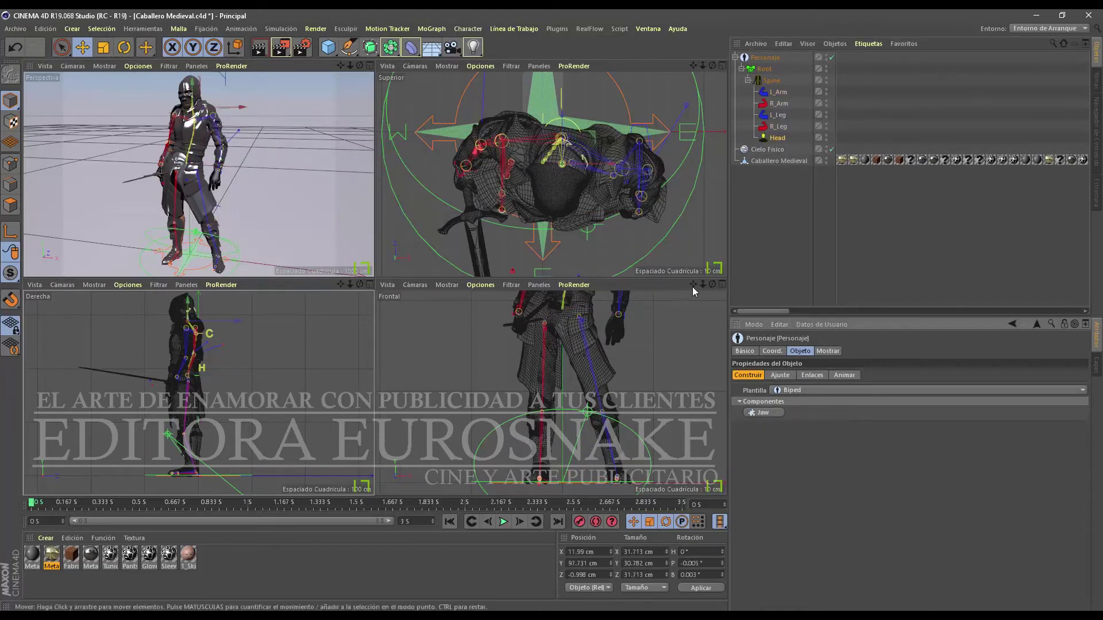
pyautogui.moveTo(693, 285); pyautogui.dragTo(698, 304)
pyautogui.click(722, 285)
# Step: Raise the head joint above the neck in the front view
pyautogui.moveTo(702, 66)
pyautogui.mouseDown()
pyautogui.moveTo(712, 58)
pyautogui.moveTo(698, 81)
pyautogui.mouseUp()
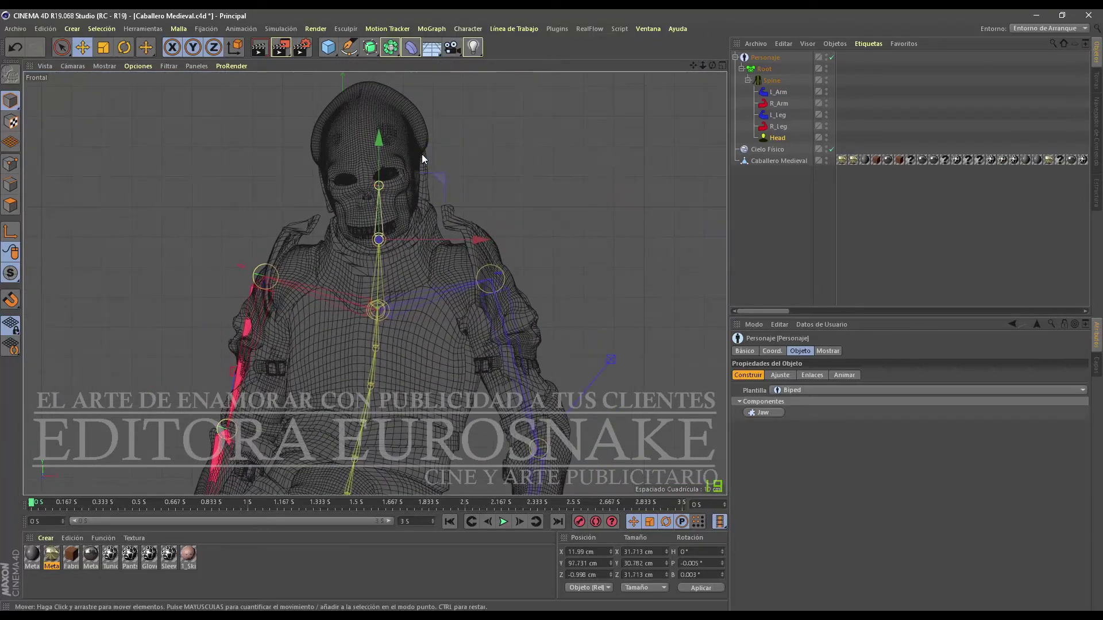
pyautogui.click(780, 375)
pyautogui.moveTo(379, 185); pyautogui.dragTo(366, 162)
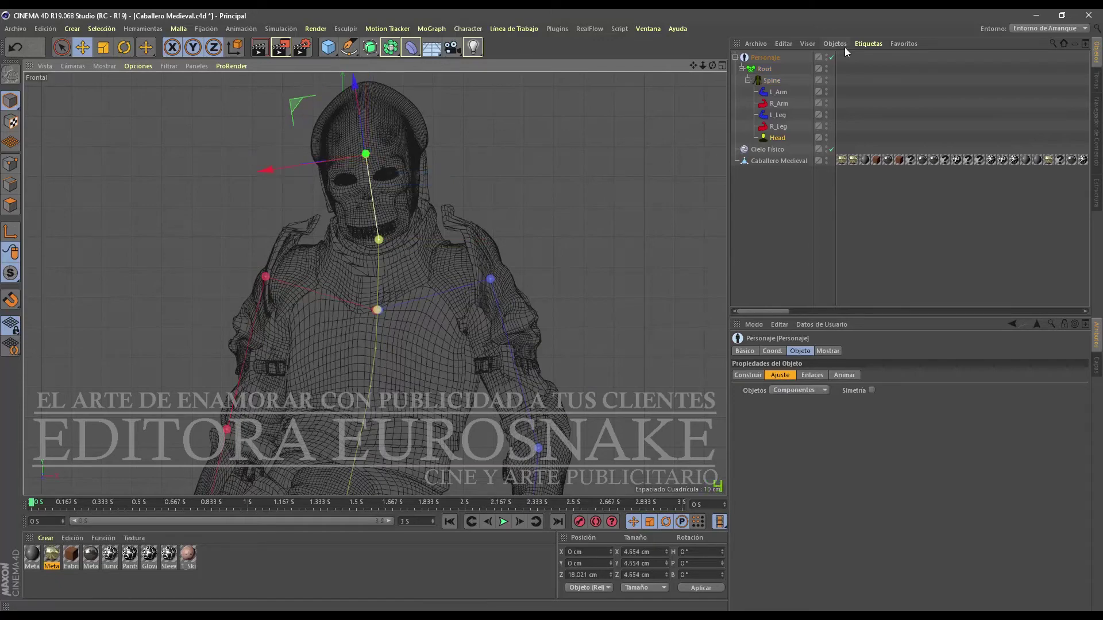
pyautogui.click(722, 65)
# Step: Lower the head joint slightly inside the knight's head in the Derecha view
pyautogui.click(369, 284)
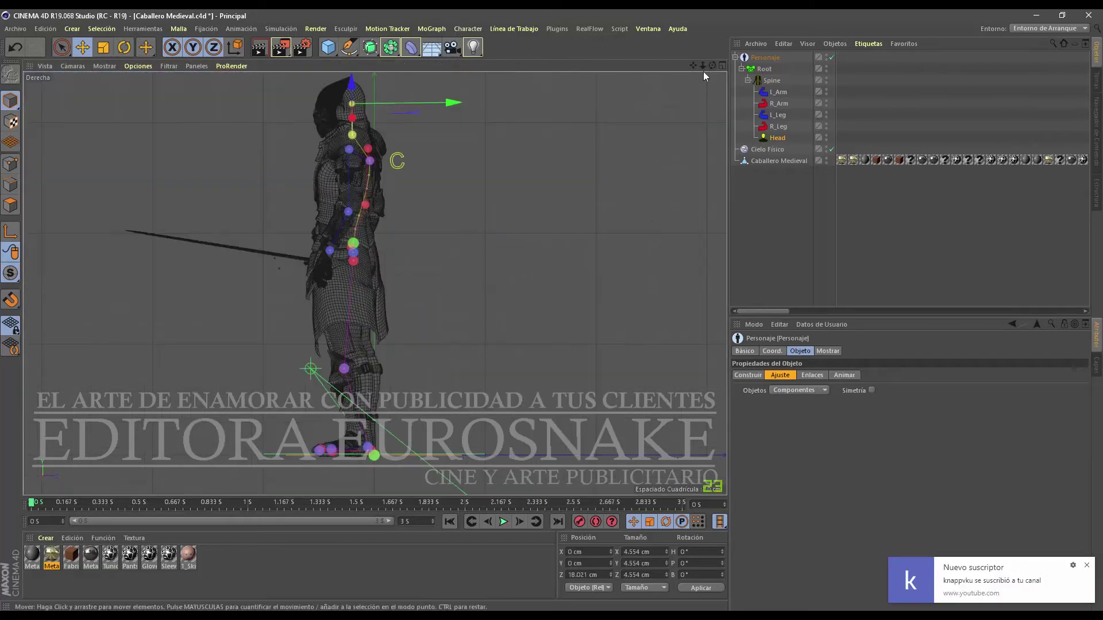
pyautogui.moveTo(702, 65); pyautogui.dragTo(698, 66)
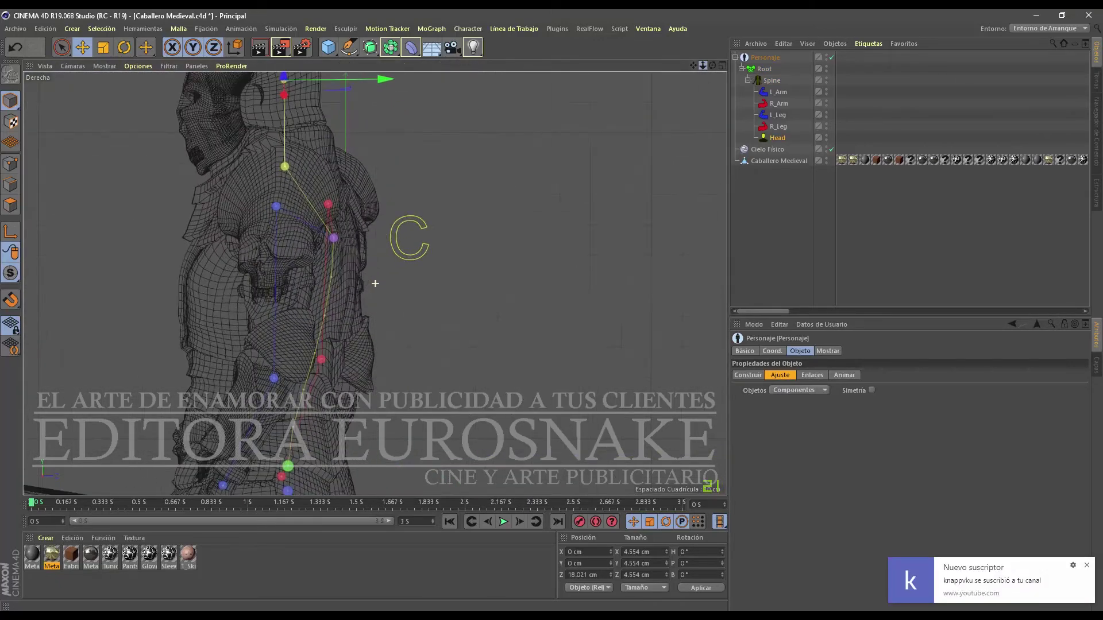
pyautogui.keyDown('alt'); pyautogui.moveTo(375, 283); pyautogui.dragTo(450, 395, button='middle'); pyautogui.keyUp('alt')
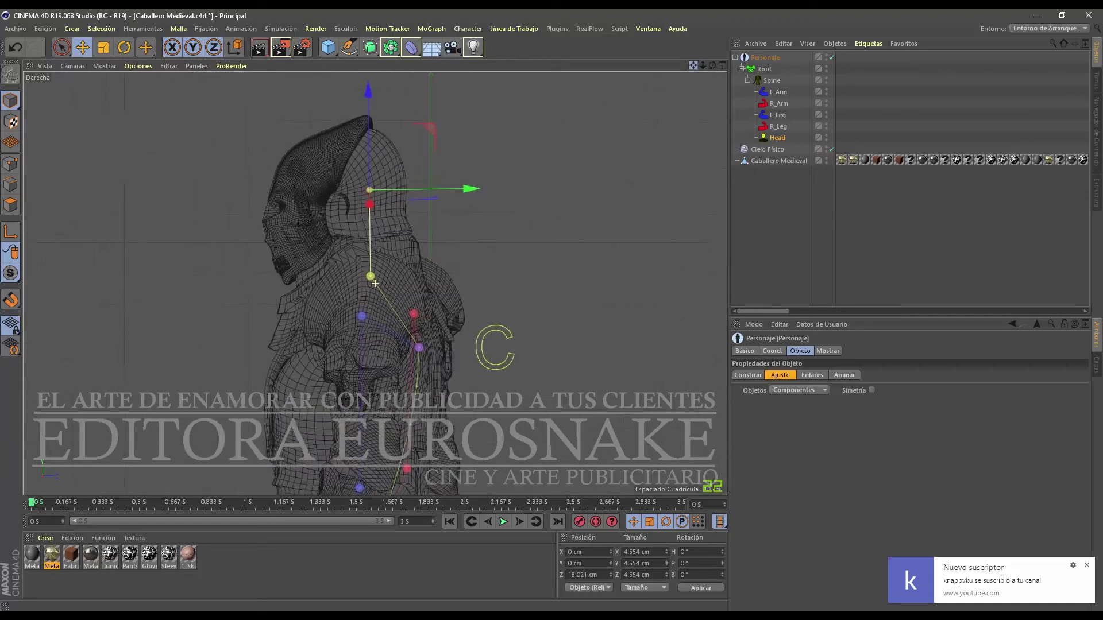
pyautogui.click(1087, 567)
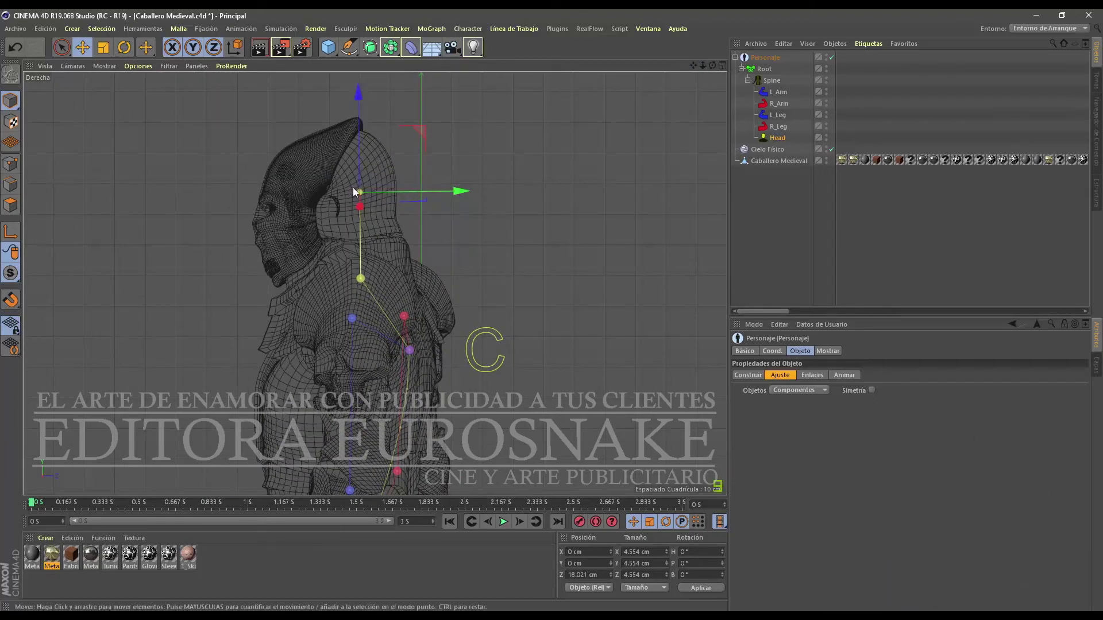
pyautogui.moveTo(353, 192)
pyautogui.mouseDown()
pyautogui.moveTo(360, 236)
pyautogui.moveTo(326, 216)
pyautogui.moveTo(364, 158)
pyautogui.moveTo(328, 200)
pyautogui.mouseUp()
pyautogui.middleClick(325, 271)
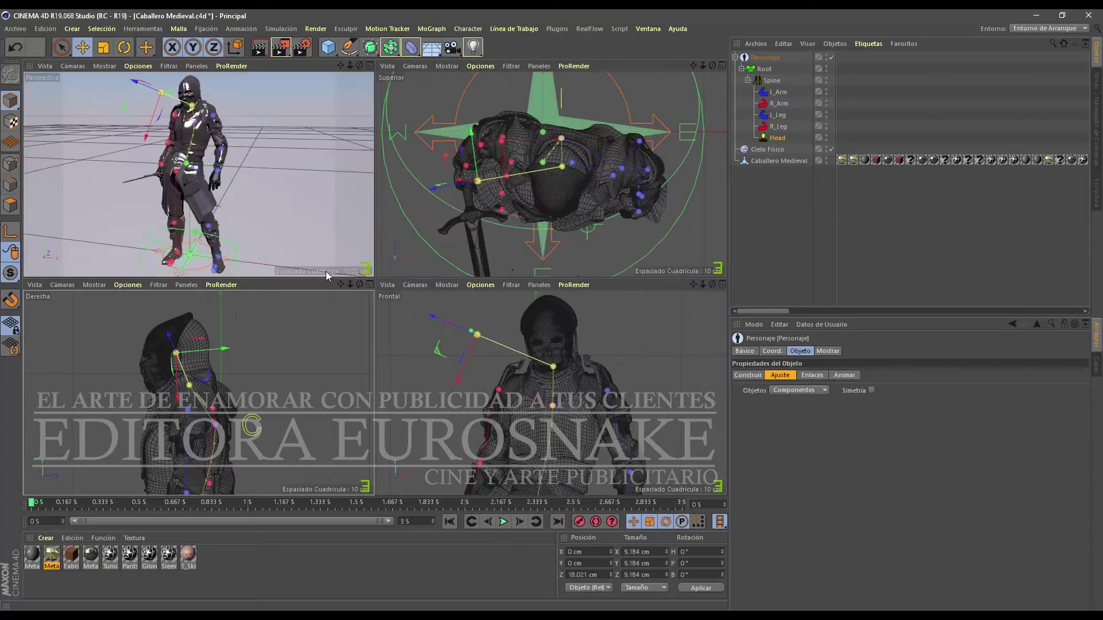
# Step: Drag the upper spine and head joints into place in the Frontal and Derecha views
pyautogui.moveTo(448, 345)
pyautogui.mouseDown()
pyautogui.moveTo(530, 357)
pyautogui.moveTo(545, 327)
pyautogui.mouseUp()
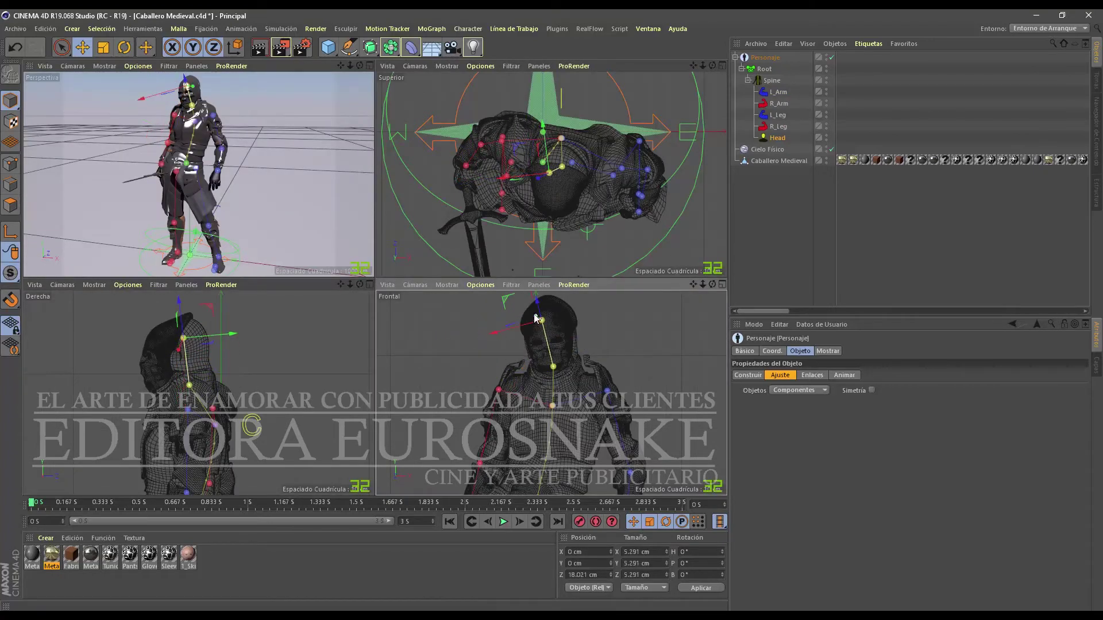
pyautogui.moveTo(113, 345); pyautogui.dragTo(215, 320)
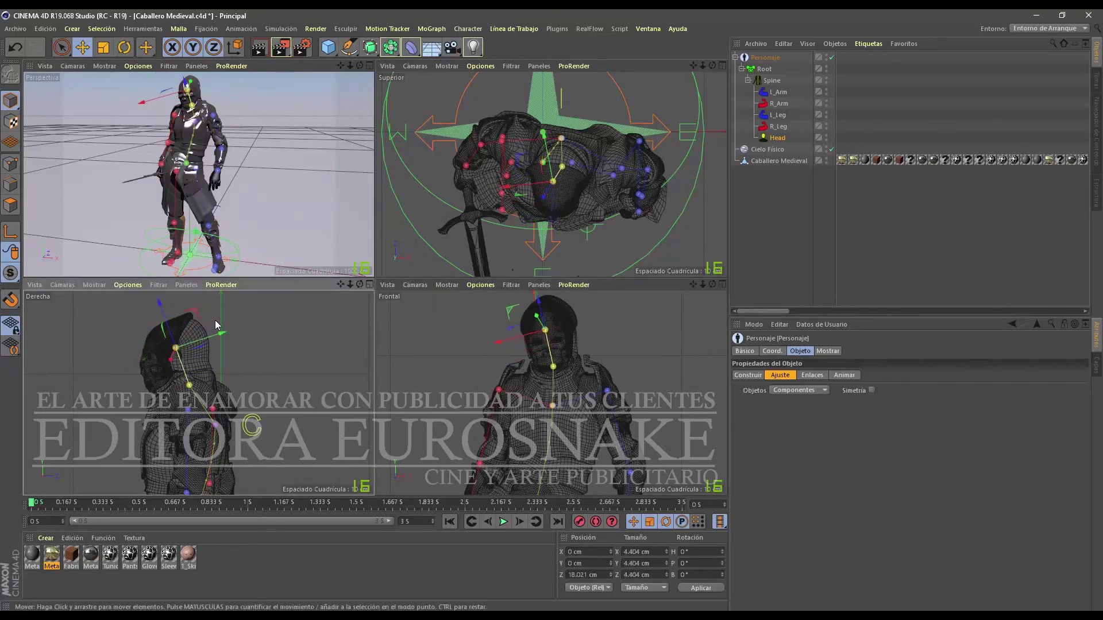
pyautogui.click(748, 375)
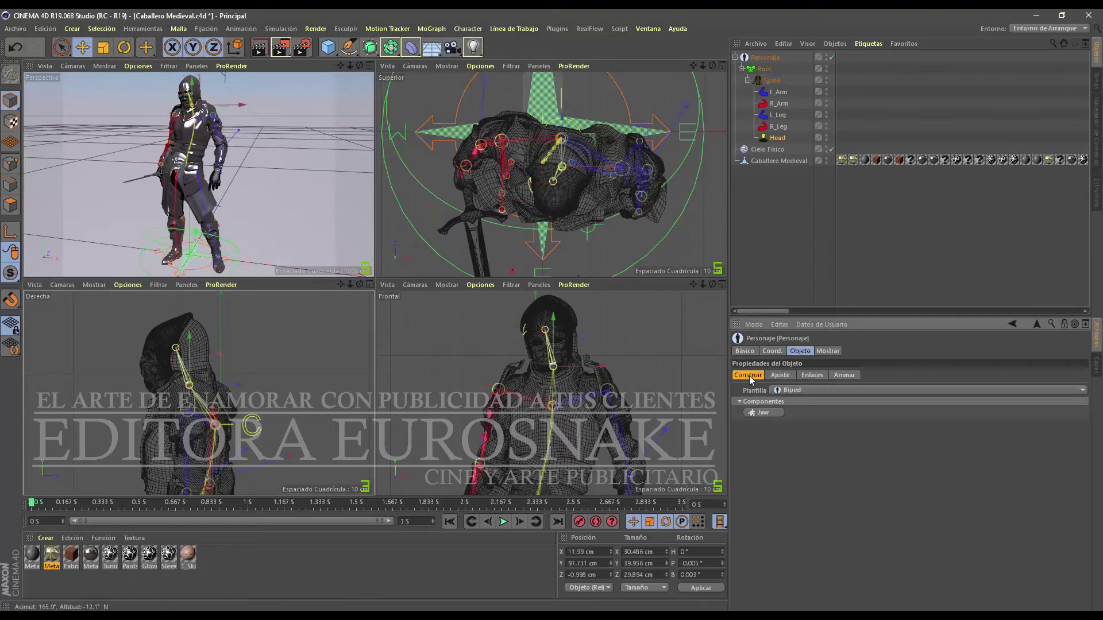
# Step: Select the Caballero Medieval mesh, maximize Perspectiva, and select the Personaje object
pyautogui.click(812, 375)
pyautogui.click(772, 161)
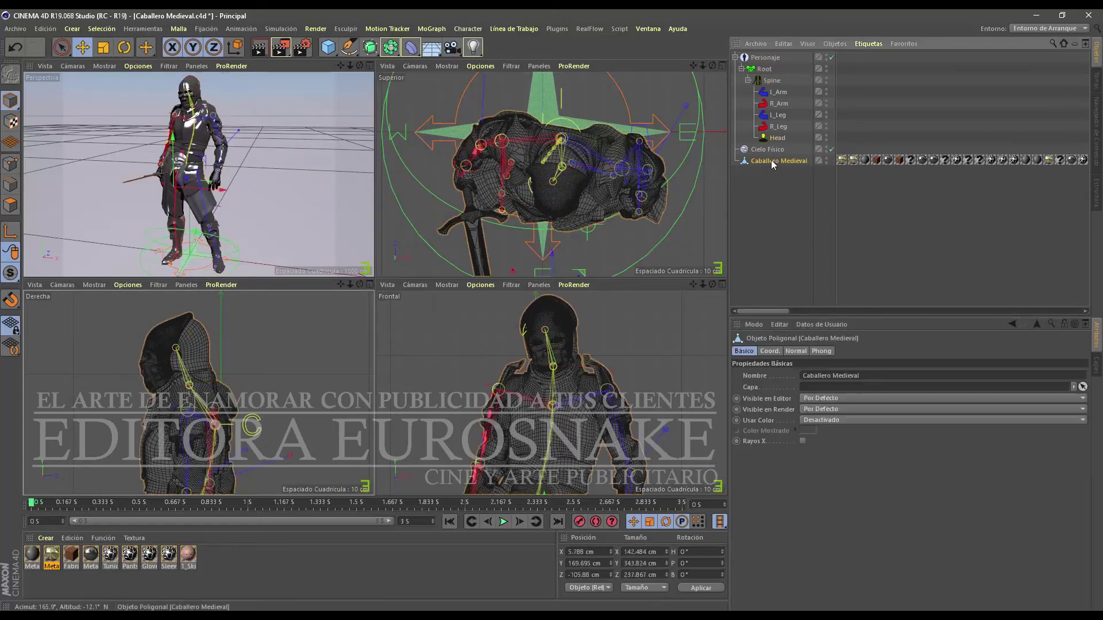
pyautogui.click(370, 65)
pyautogui.click(766, 57)
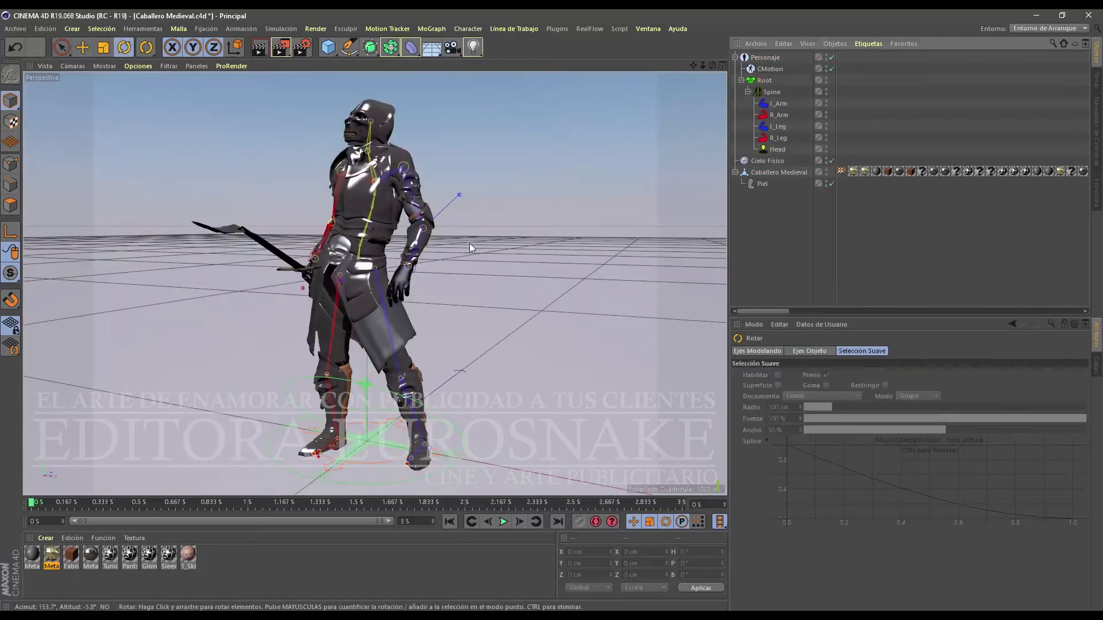
# Step: Delete the Piel skin and CMotion objects and restore the rig's rest pose
pyautogui.click(762, 184)
pyautogui.press('Delete')
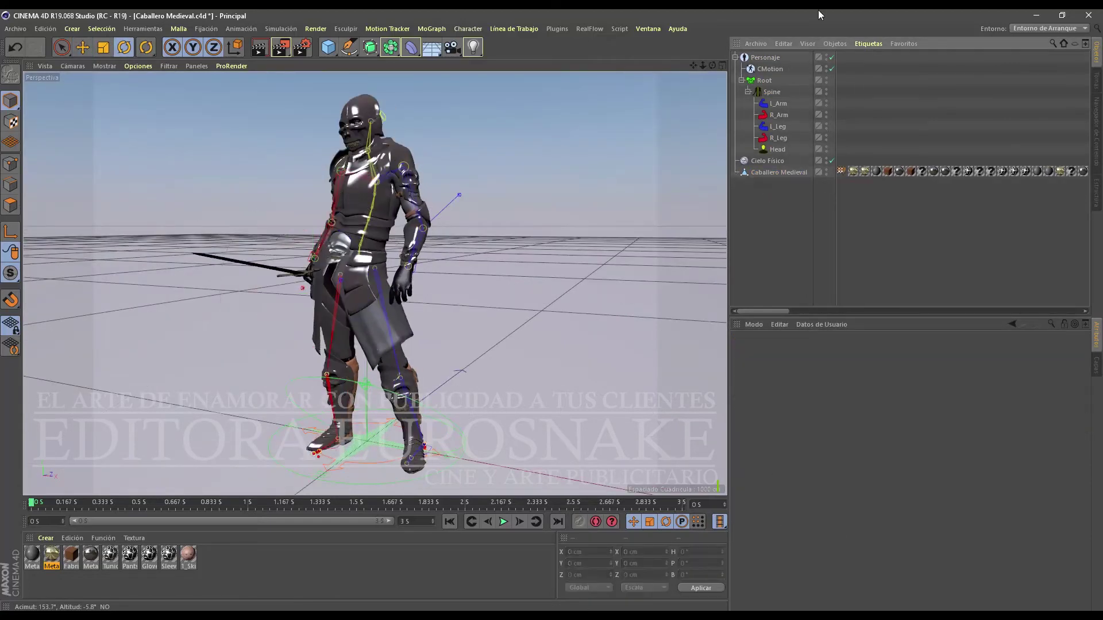
pyautogui.click(772, 69)
pyautogui.press('Delete')
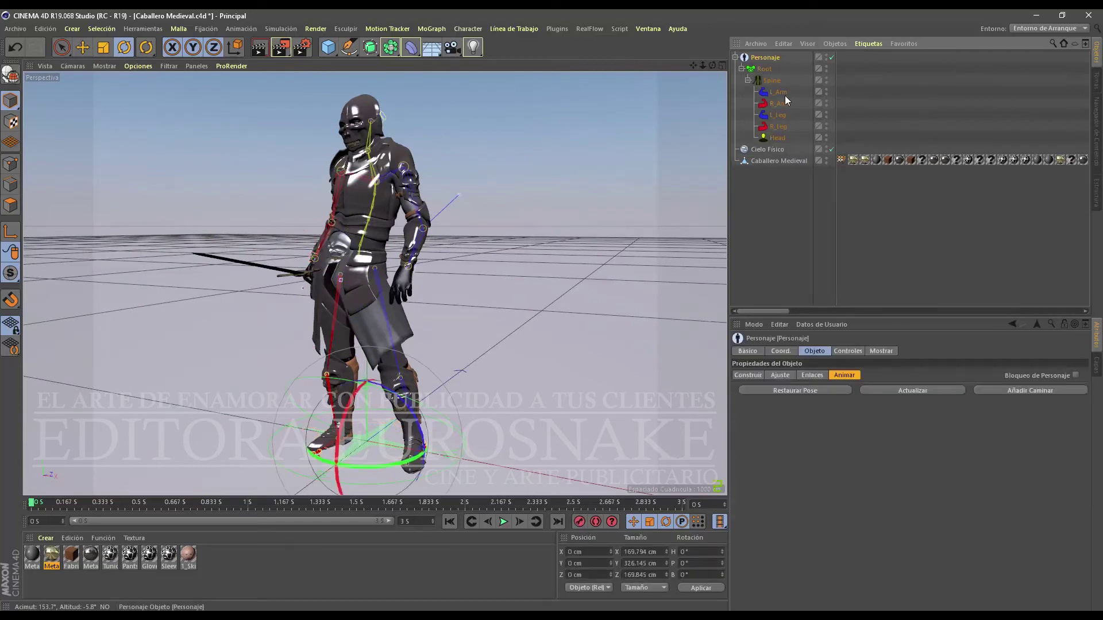
pyautogui.click(840, 390)
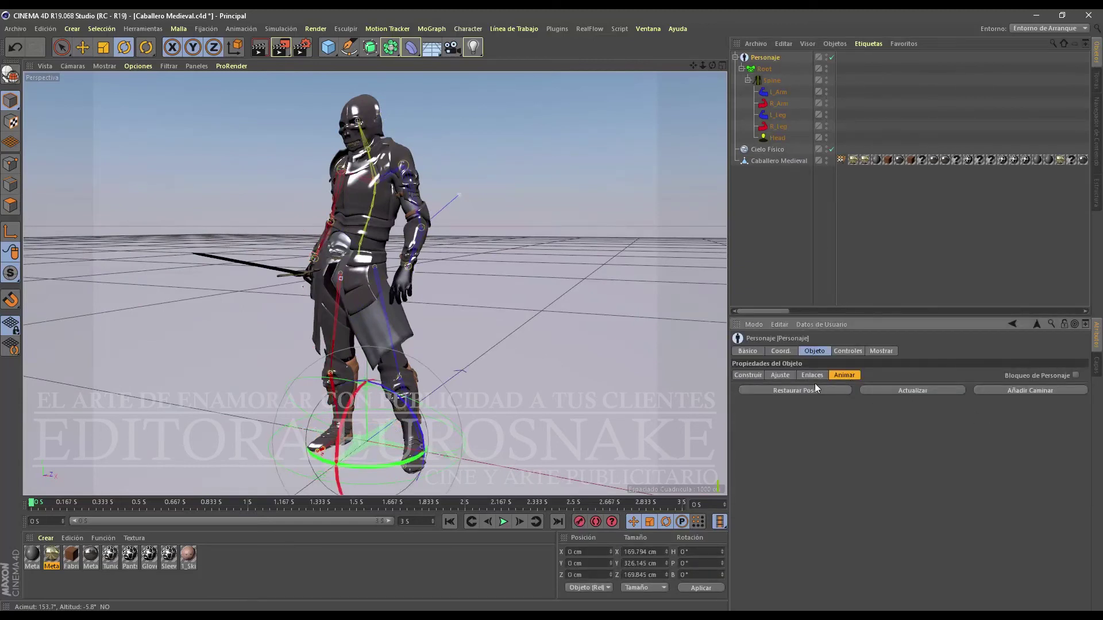
# Step: Link Caballero Medieval into Personaje's Enlaces list and add a CMotion walk (Añadir Caminar)
pyautogui.click(82, 47)
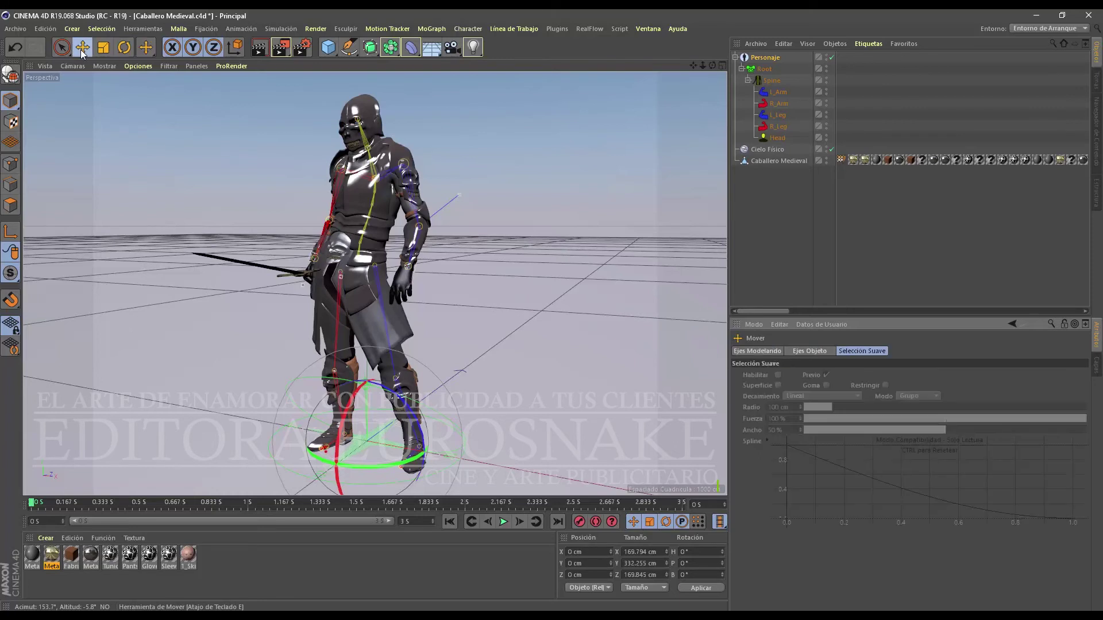
pyautogui.click(758, 150)
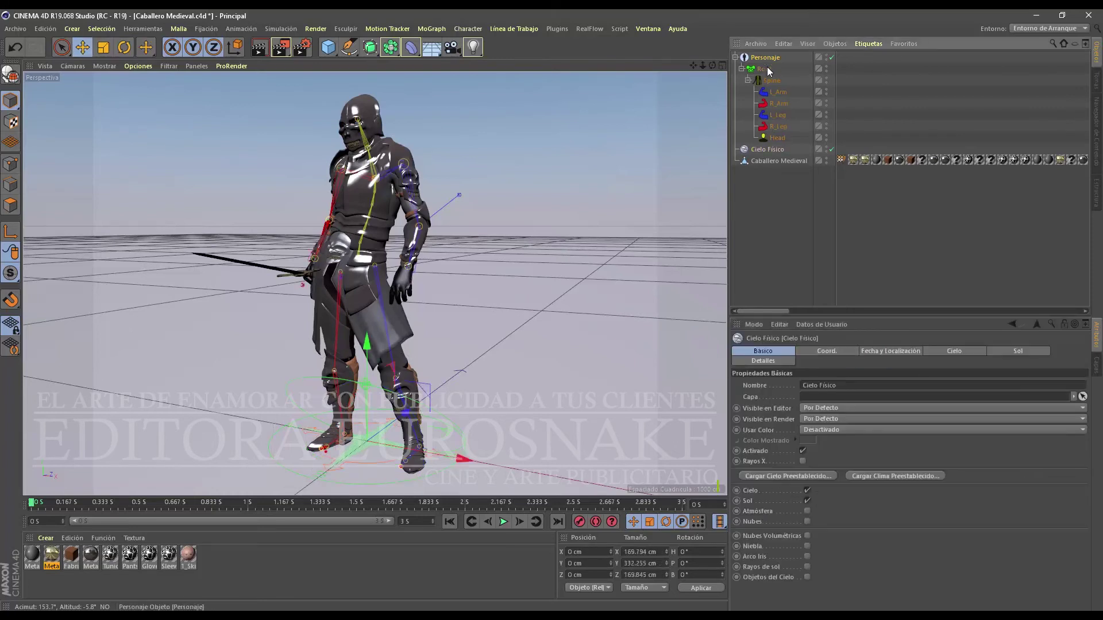
pyautogui.moveTo(777, 160); pyautogui.dragTo(819, 414)
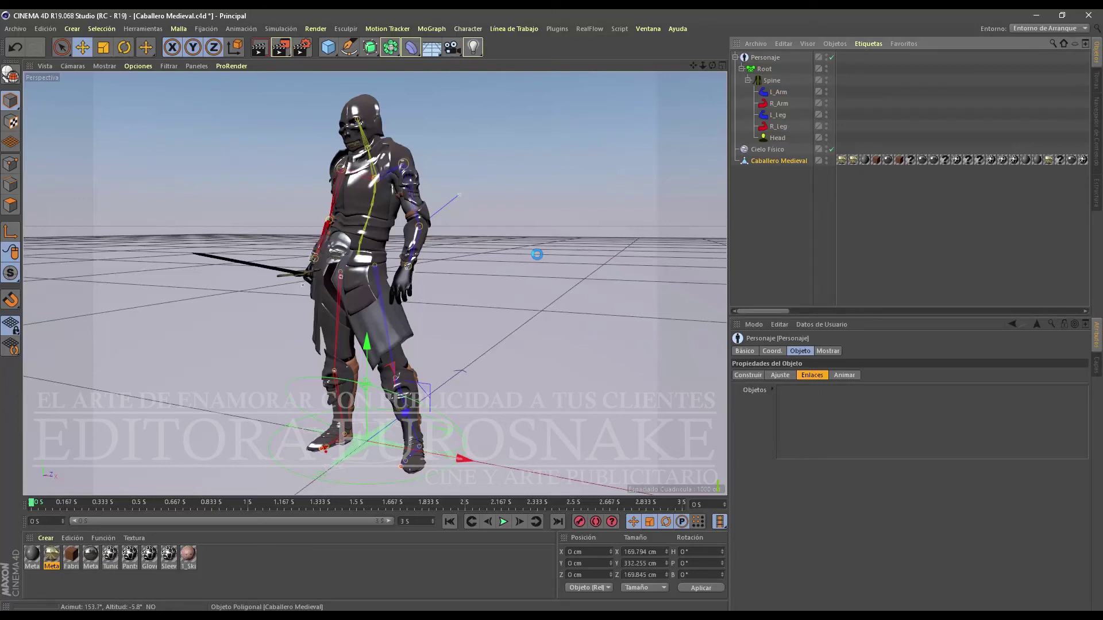
pyautogui.click(767, 58)
pyautogui.click(843, 376)
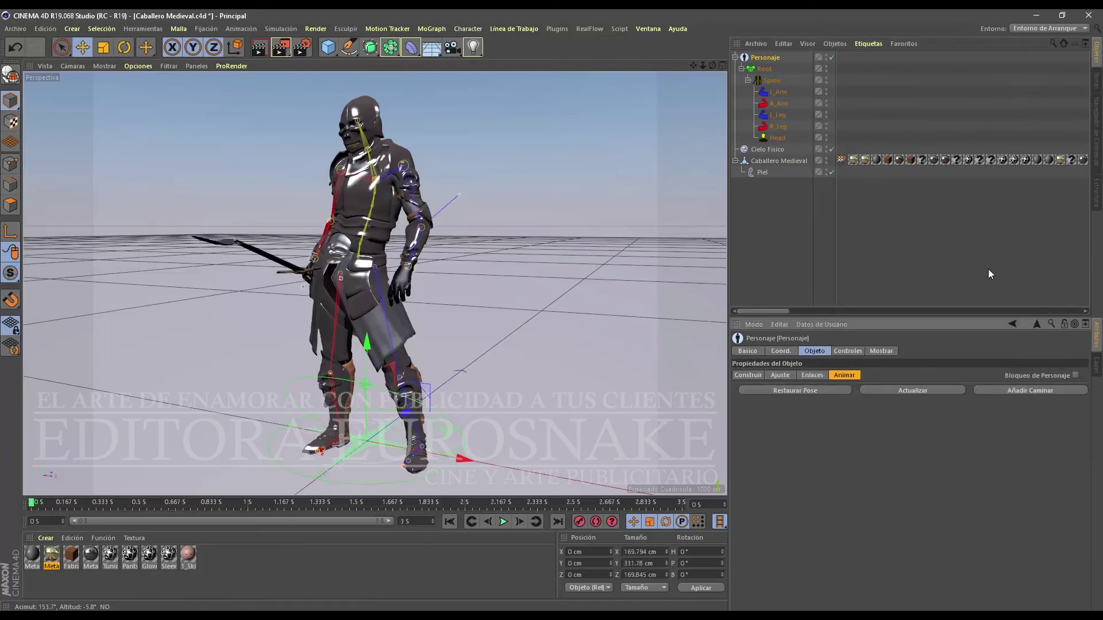
pyautogui.click(1020, 395)
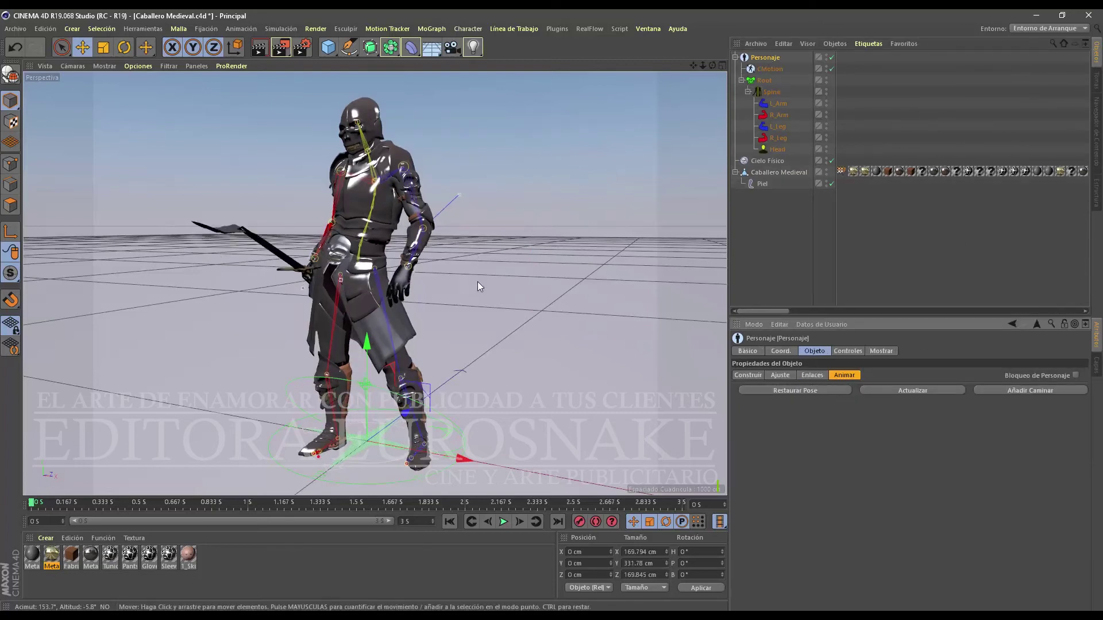
pyautogui.click(503, 522)
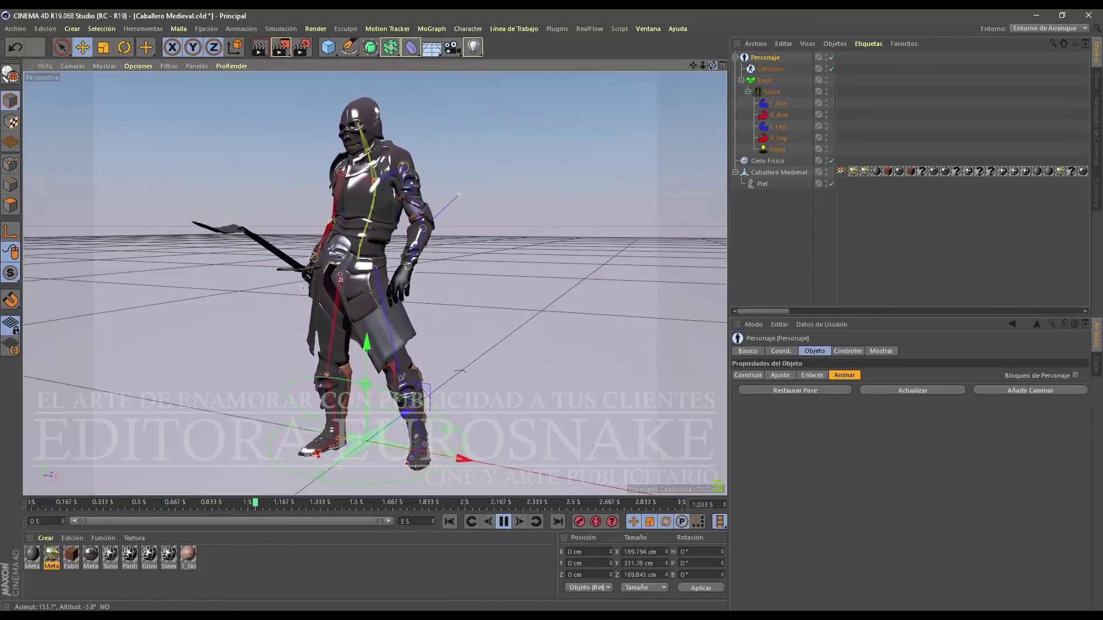
pyautogui.moveTo(373, 287)
pyautogui.keyDown('alt'); pyautogui.mouseDown()
pyautogui.moveTo(201, 287)
pyautogui.moveTo(402, 288)
pyautogui.mouseUp(); pyautogui.keyUp('alt')
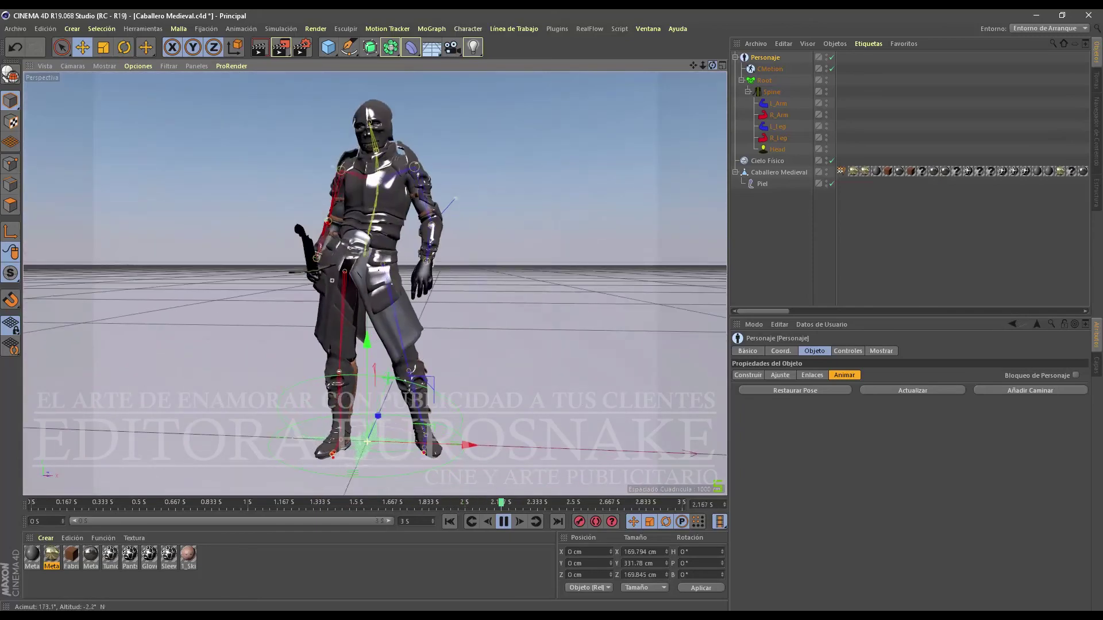
pyautogui.keyDown('alt'); pyautogui.moveTo(512, 176); pyautogui.dragTo(505, 185); pyautogui.keyUp('alt')
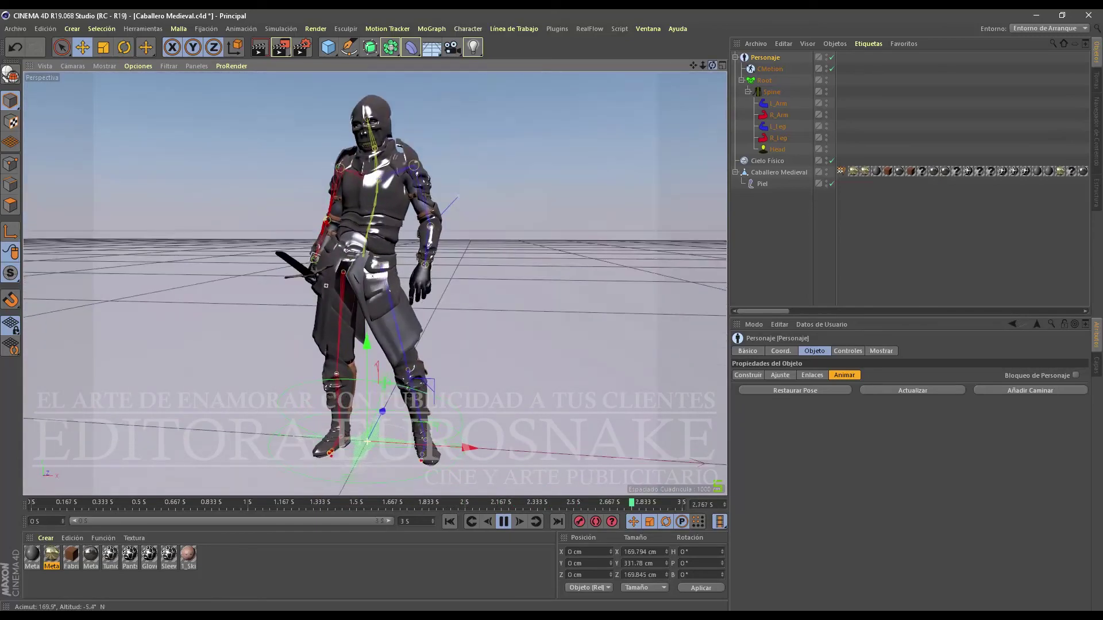
pyautogui.moveTo(712, 65); pyautogui.dragTo(725, 72)
pyautogui.click(503, 521)
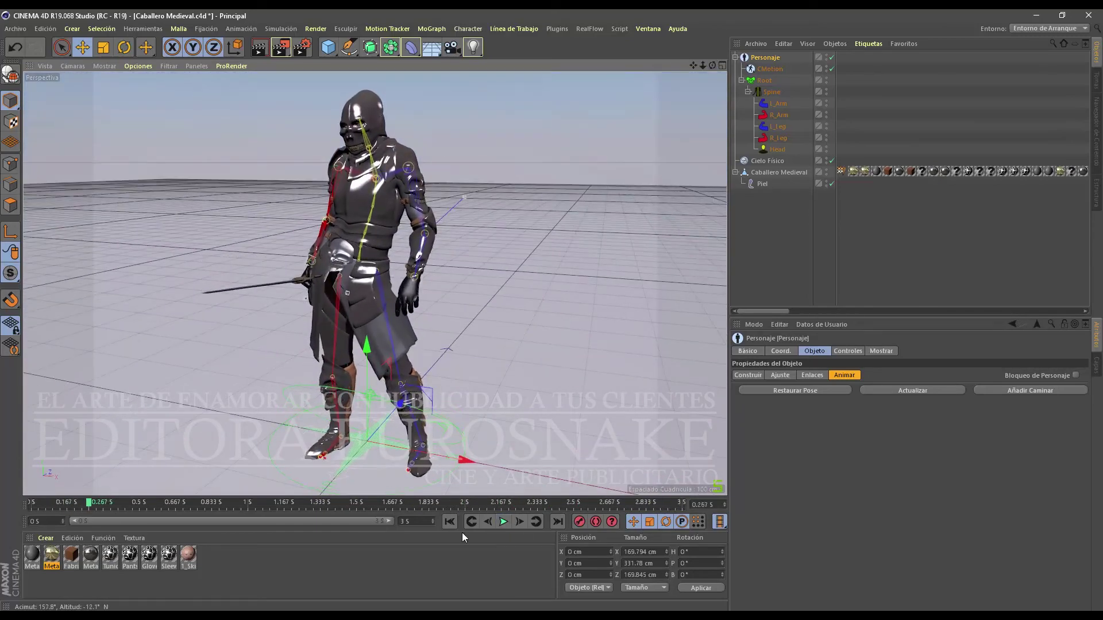
pyautogui.click(453, 524)
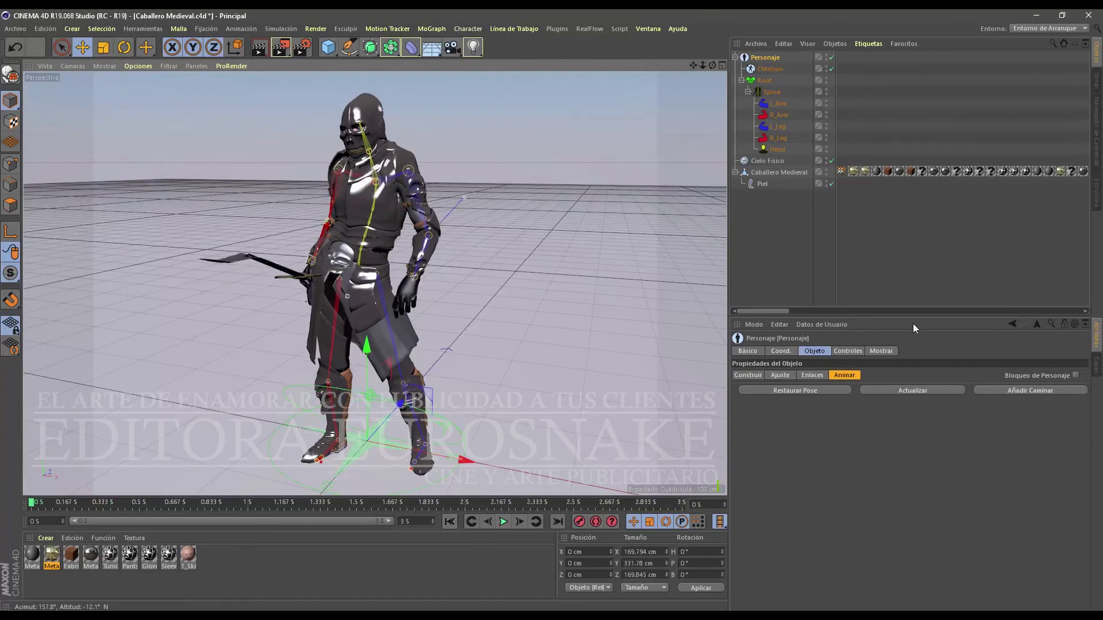
pyautogui.click(797, 391)
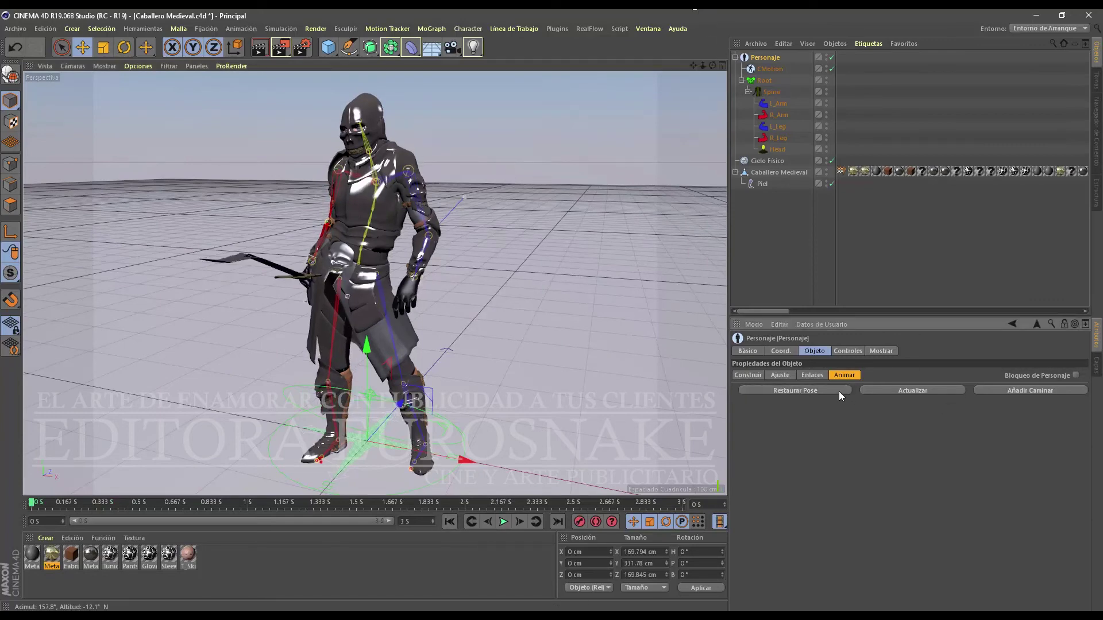
pyautogui.moveTo(695, 70)
pyautogui.mouseDown()
pyautogui.moveTo(722, 70)
pyautogui.moveTo(698, 65)
pyautogui.mouseUp()
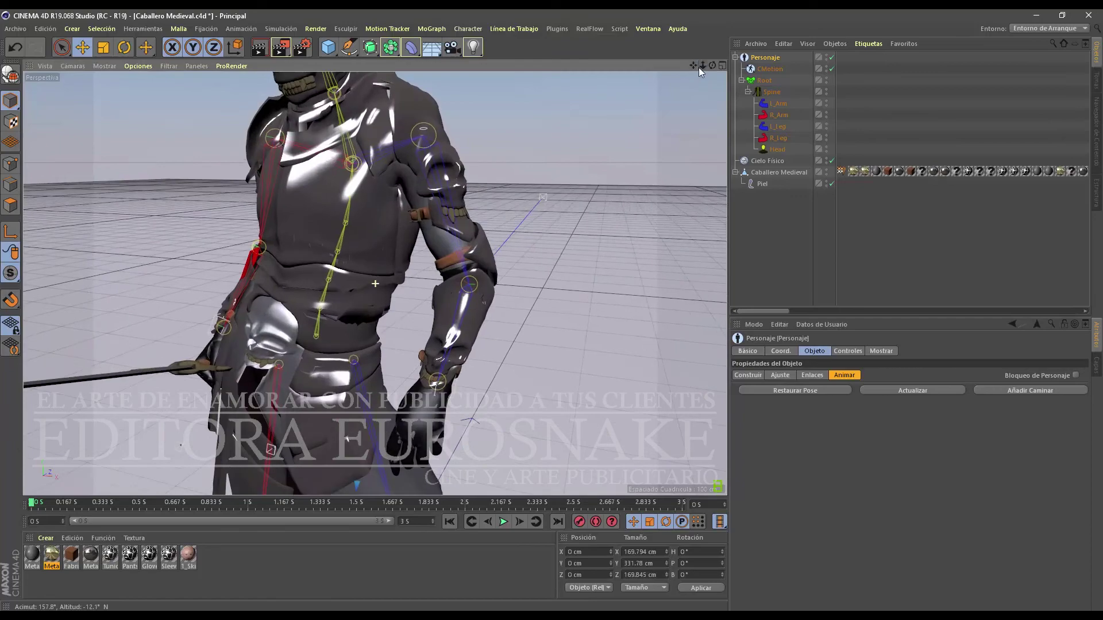
# Step: Rotate the knight's head controller about 20° to tilt his head
pyautogui.click(374, 224)
pyautogui.press('r')
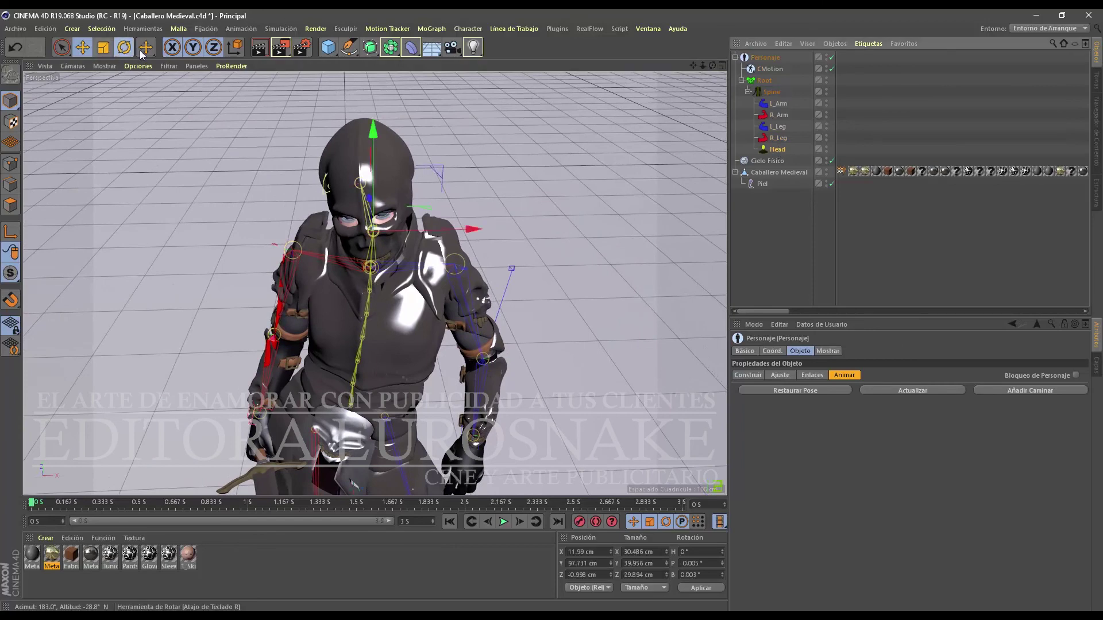
pyautogui.moveTo(378, 218)
pyautogui.mouseDown()
pyautogui.moveTo(425, 190)
pyautogui.moveTo(416, 198)
pyautogui.mouseUp()
pyautogui.moveTo(708, 66); pyautogui.dragTo(715, 69)
pyautogui.moveTo(380, 243)
pyautogui.mouseDown()
pyautogui.moveTo(397, 249)
pyautogui.moveTo(395, 229)
pyautogui.mouseUp()
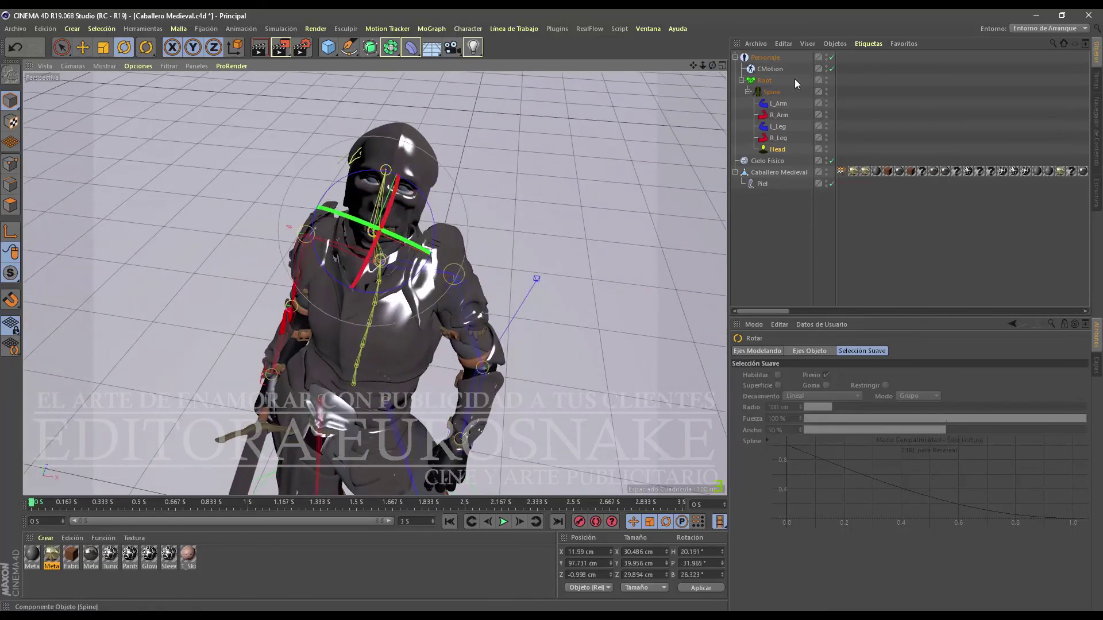
# Step: Open Configuraciones de Render from the Render menu
pyautogui.click(315, 29)
pyautogui.click(342, 210)
pyautogui.click(315, 28)
pyautogui.click(345, 210)
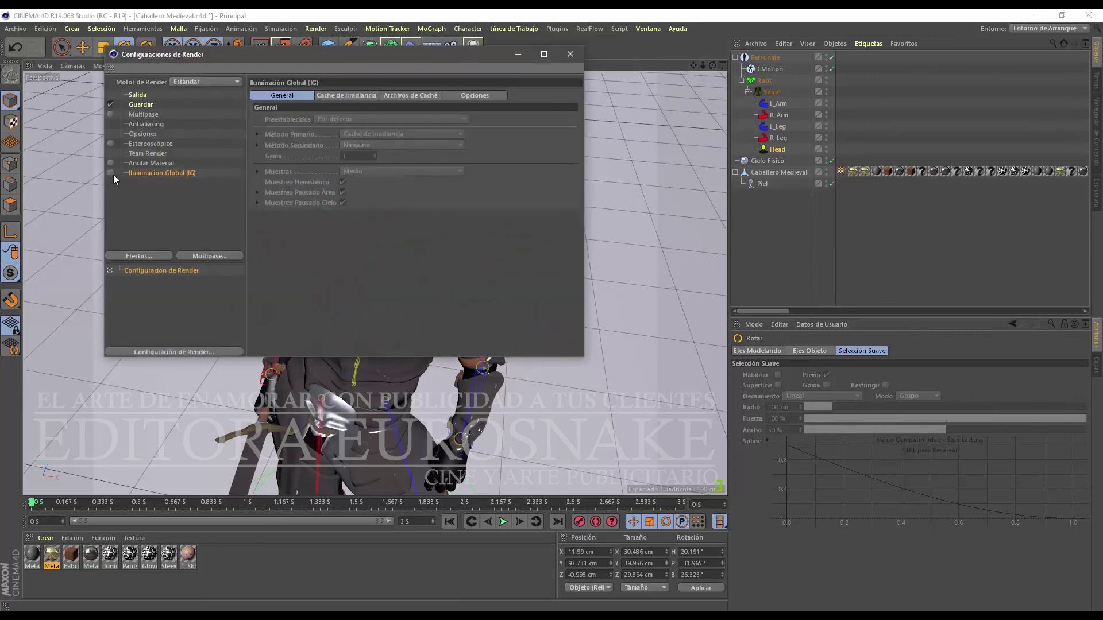
# Step: Close the Configuraciones de Render window
pyautogui.click(571, 54)
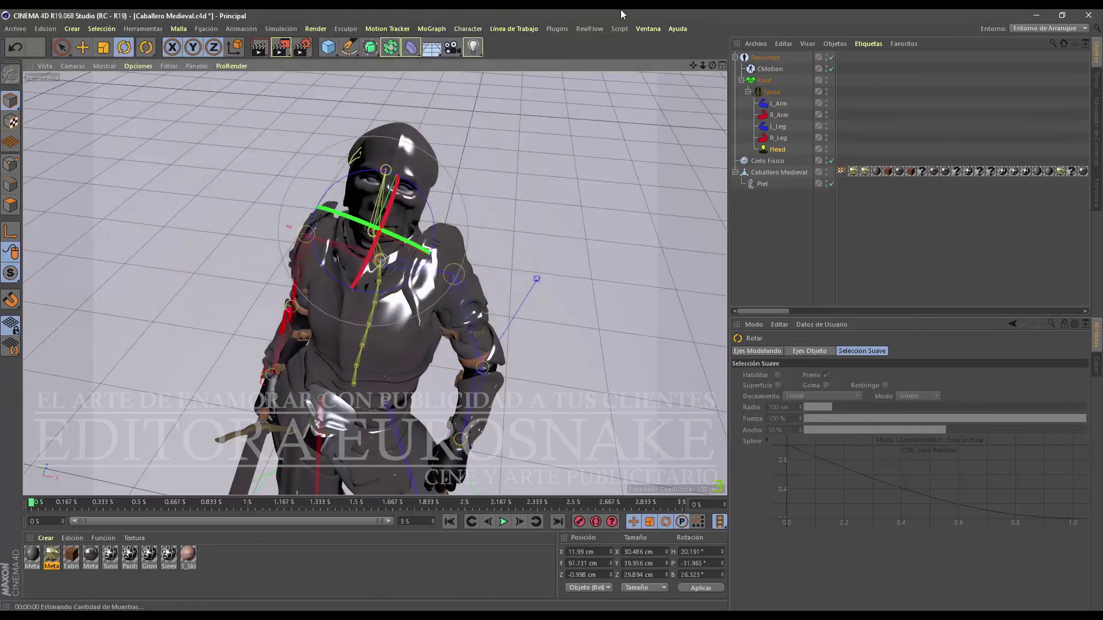